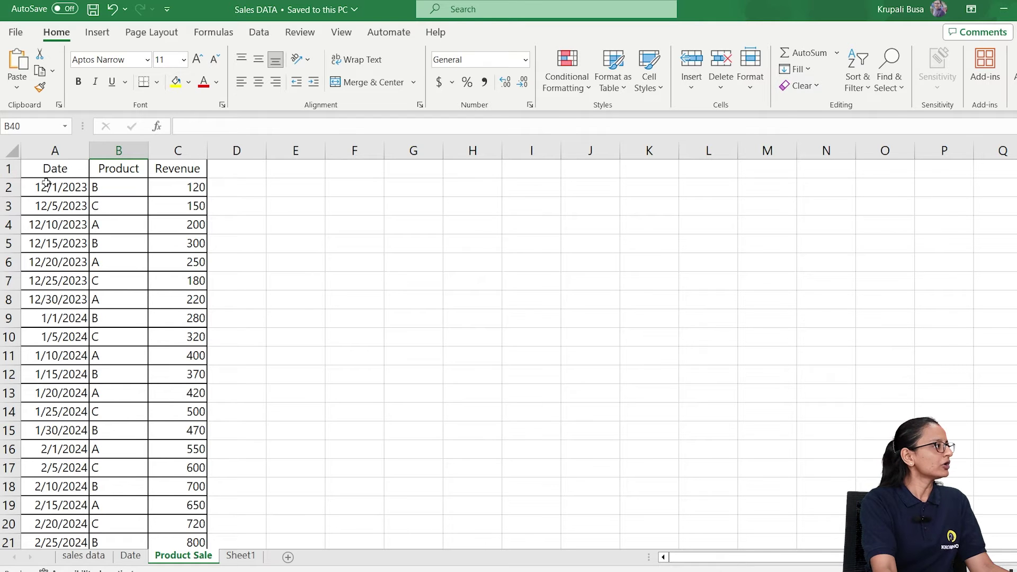
# Scroll through the Product Sale rows in Excel down to 4/30/2024 and back up
pyautogui.scroll(-5, 50, 403)
pyautogui.scroll(-4, 51, 404)
pyautogui.scroll(8, 50, 405)
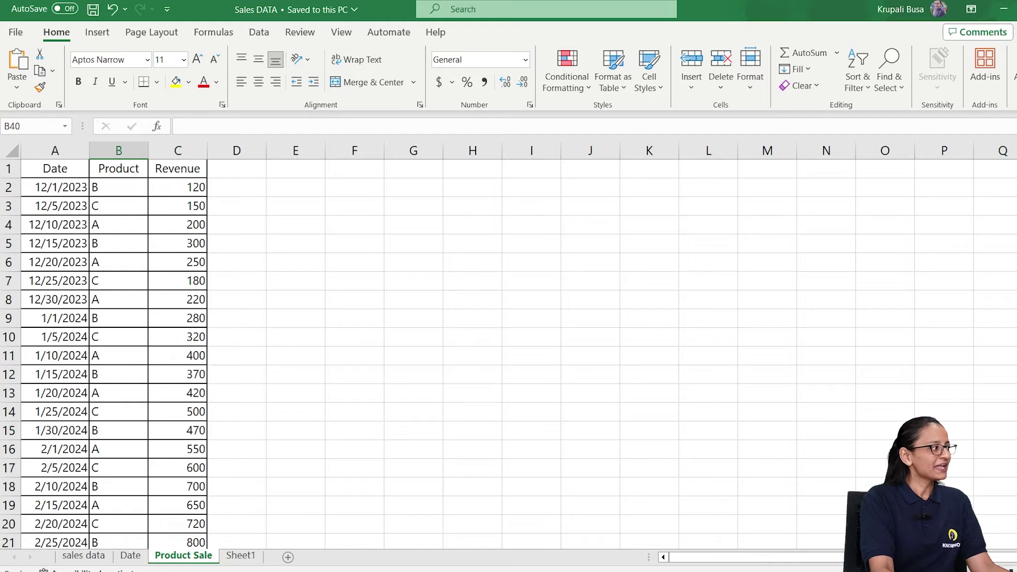
pyautogui.scroll(-8, 245, 433)
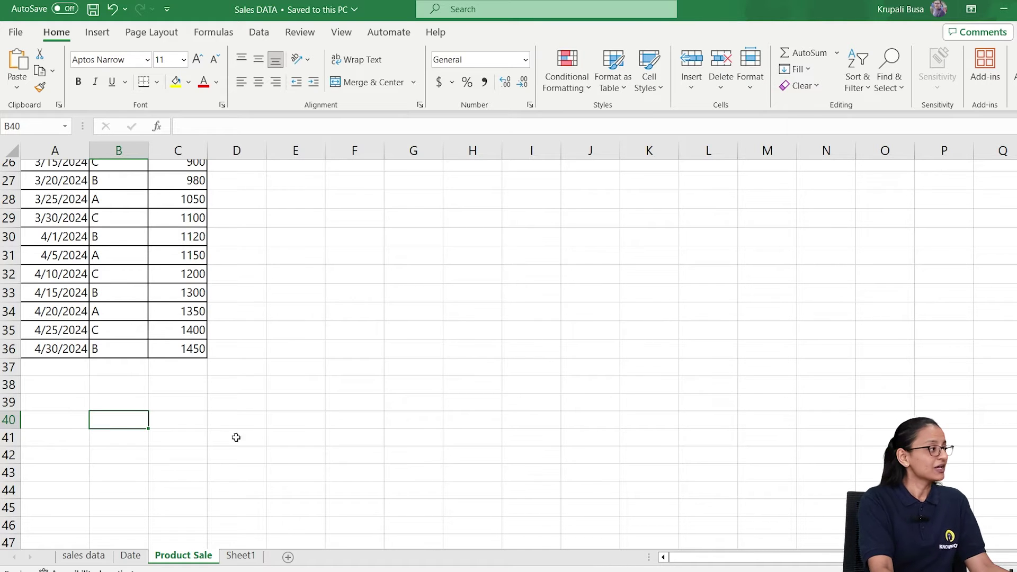
pyautogui.scroll(6, 43, 345)
pyautogui.scroll(3, 43, 345)
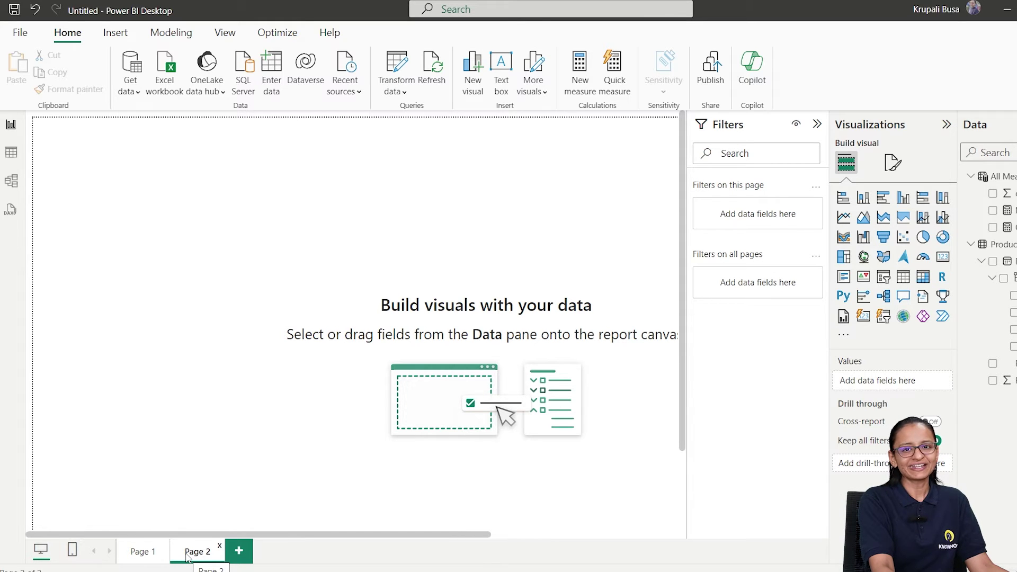
# Collapse All Measure and expand Product Sale to show its Date, Product and Revenue fields
pyautogui.click(971, 176)
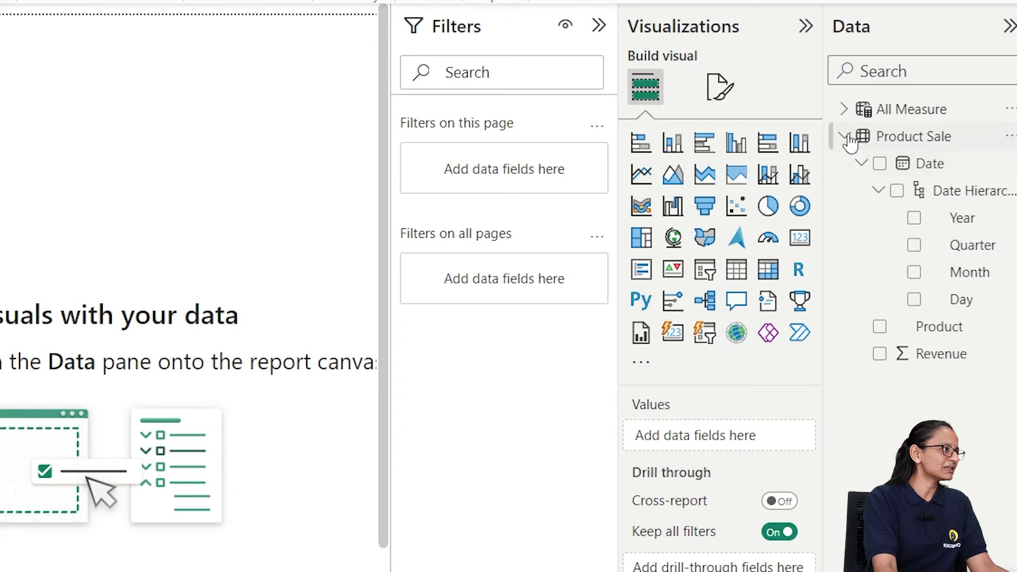
pyautogui.click(847, 139)
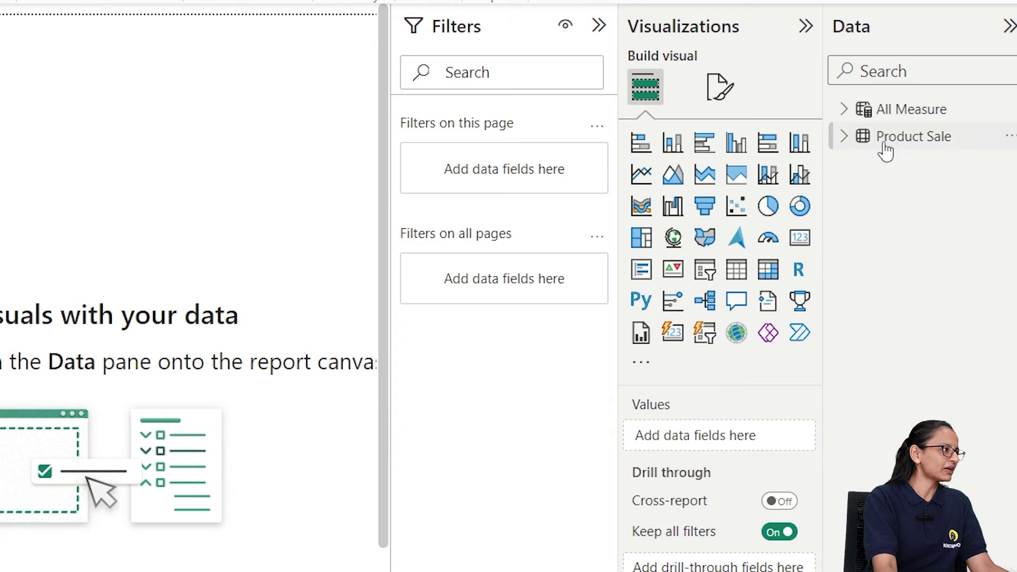
pyautogui.click(843, 141)
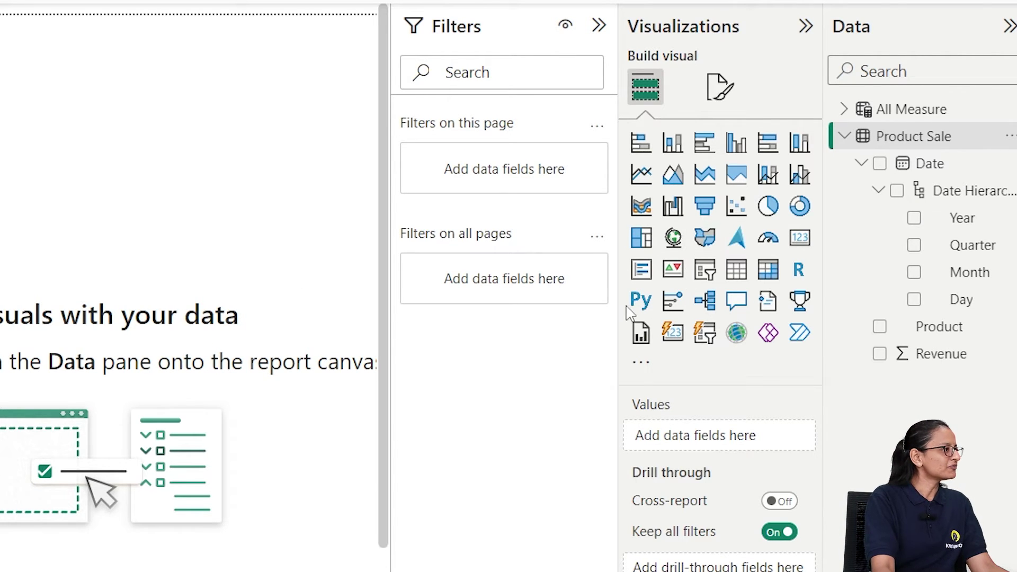
# Add a table visual, enlarge it to about twice its size, and drop the Date hierarchy into it
pyautogui.click(735, 275)
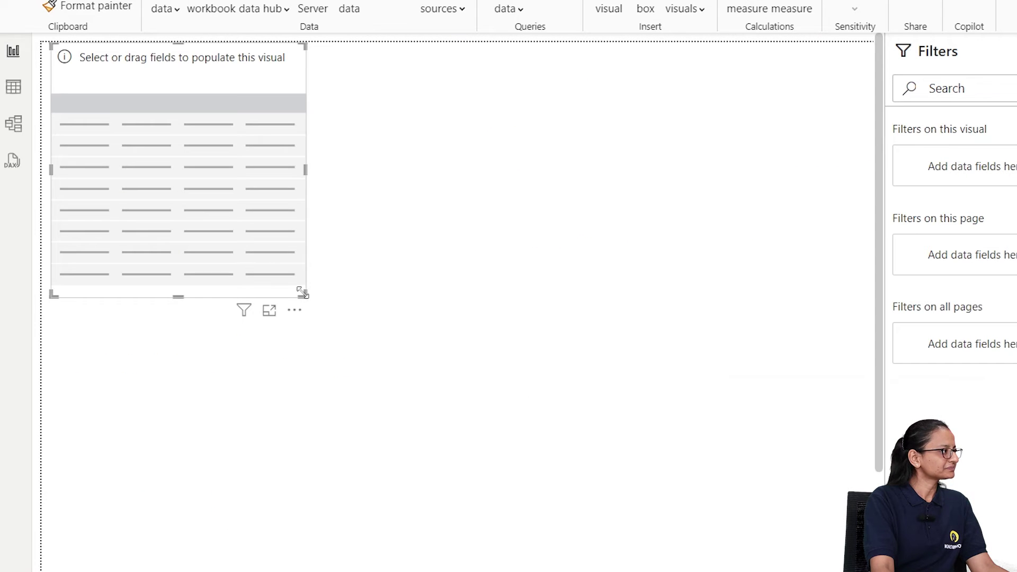
pyautogui.moveTo(303, 293); pyautogui.dragTo(623, 485)
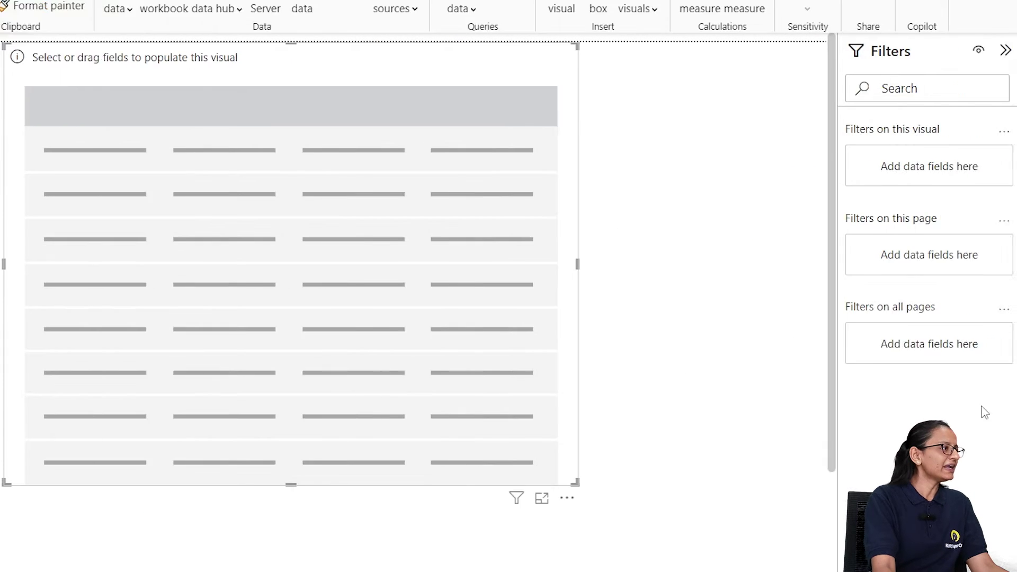
pyautogui.moveTo(931, 199); pyautogui.dragTo(763, 390)
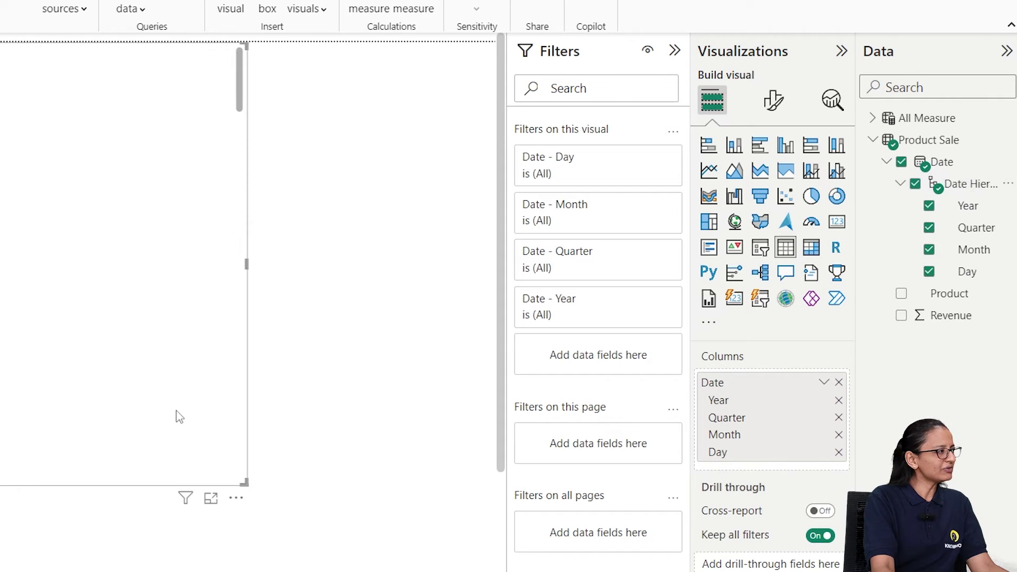
# Rework the Date fields in Columns until Year, Quarter, Month and Day columns show
pyautogui.click(838, 418)
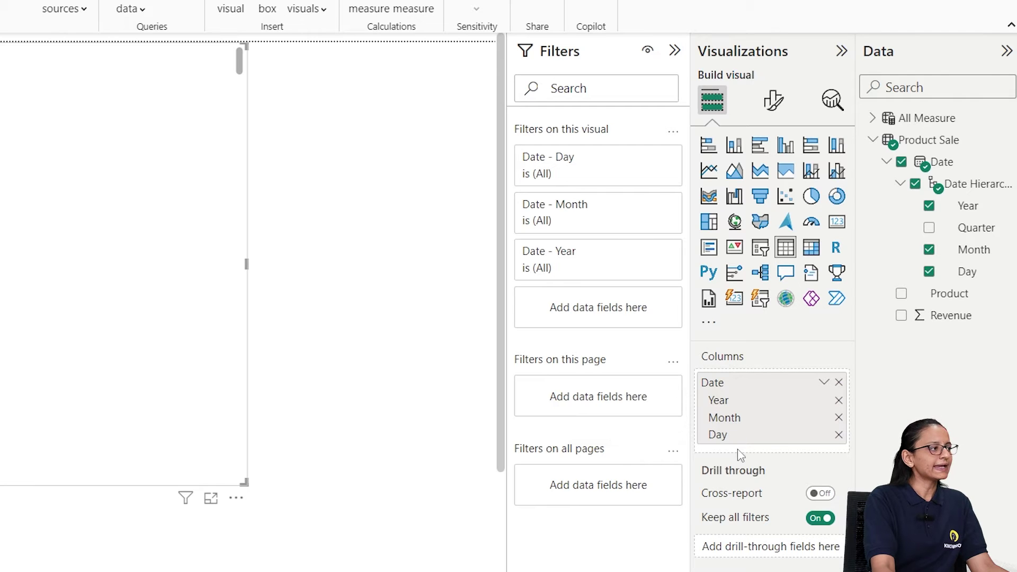
pyautogui.moveTo(978, 228); pyautogui.dragTo(803, 405)
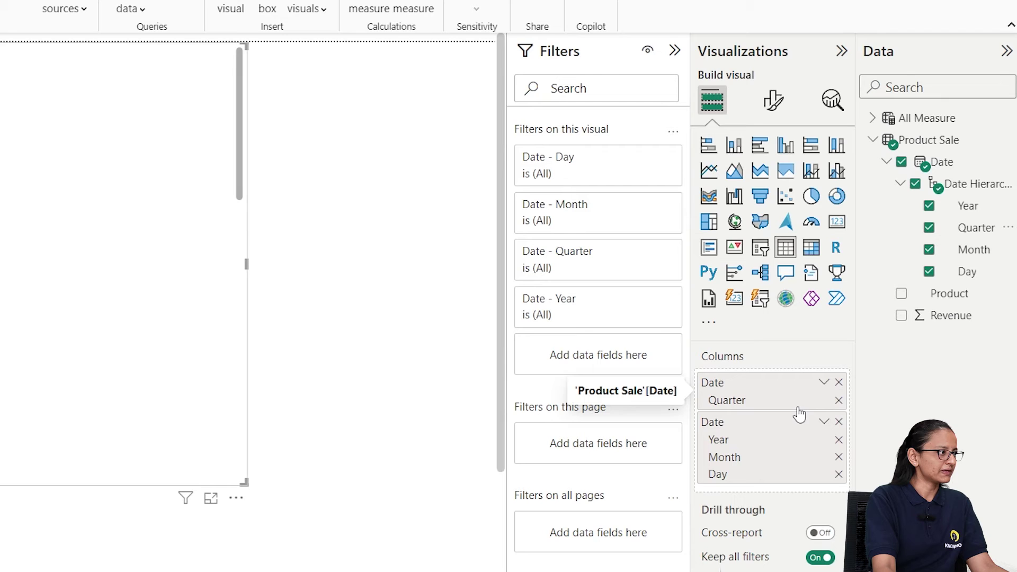
pyautogui.click(839, 383)
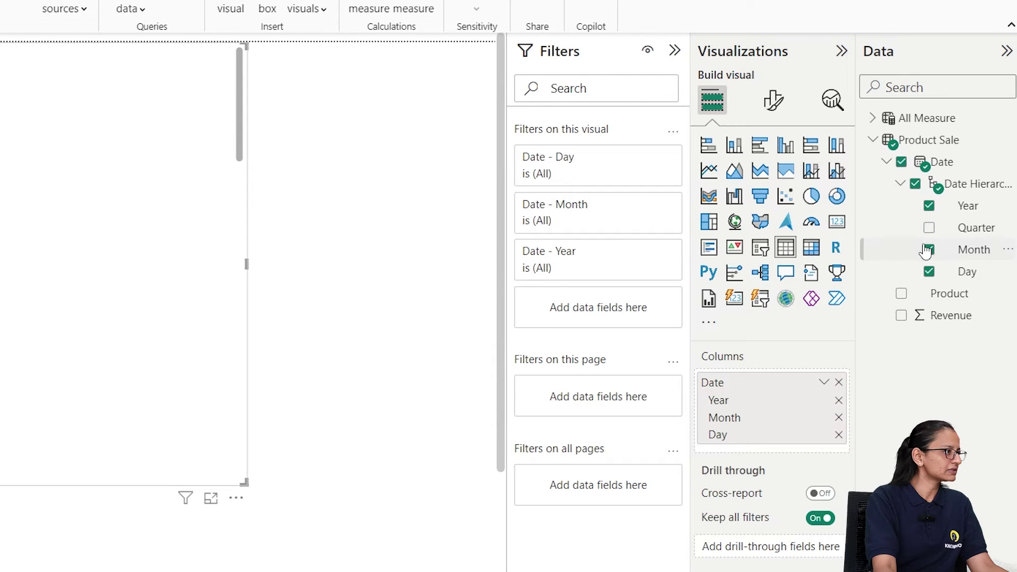
pyautogui.moveTo(979, 228); pyautogui.dragTo(795, 408)
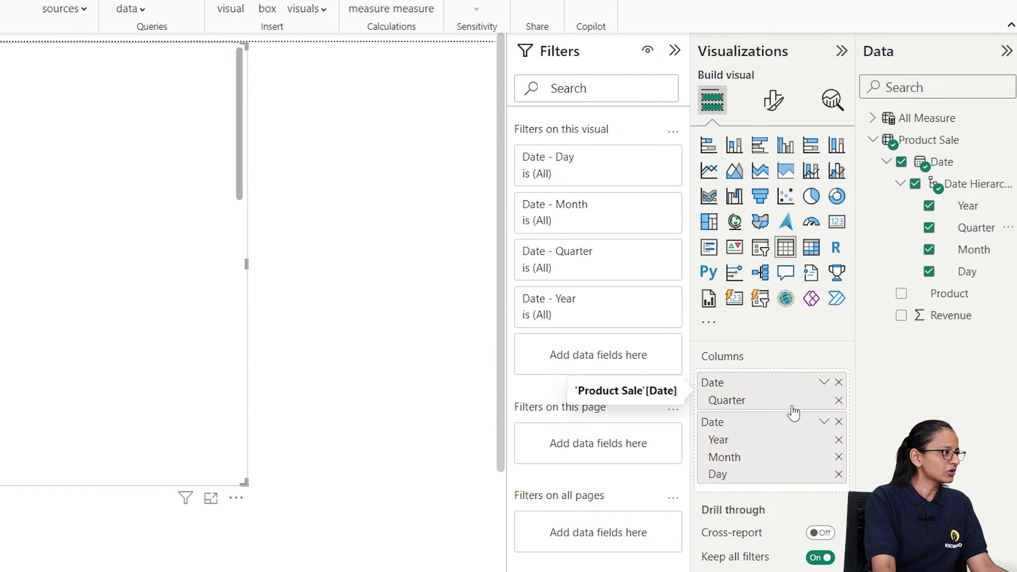
pyautogui.click(839, 383)
pyautogui.click(839, 382)
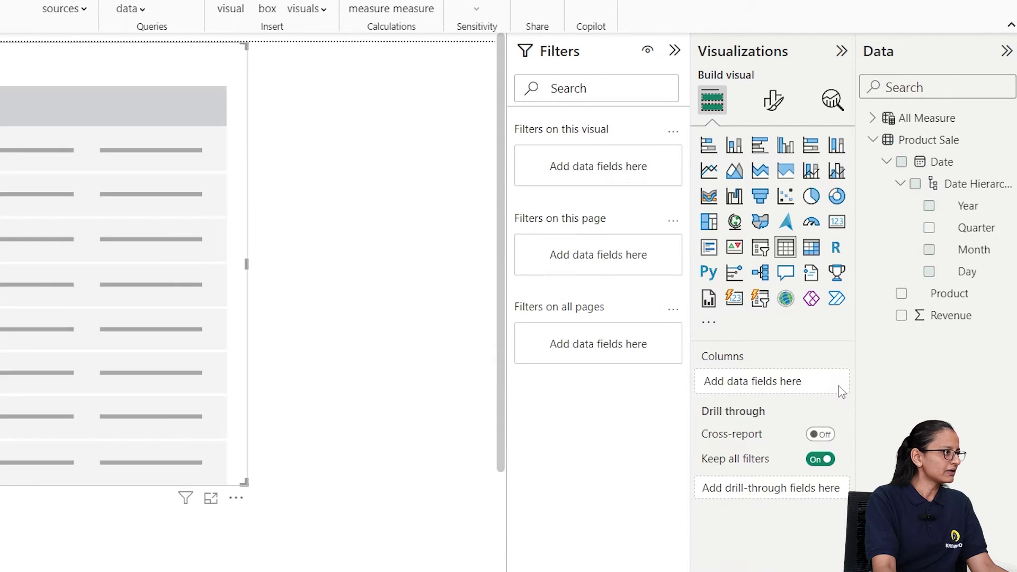
pyautogui.moveTo(947, 172); pyautogui.dragTo(789, 389)
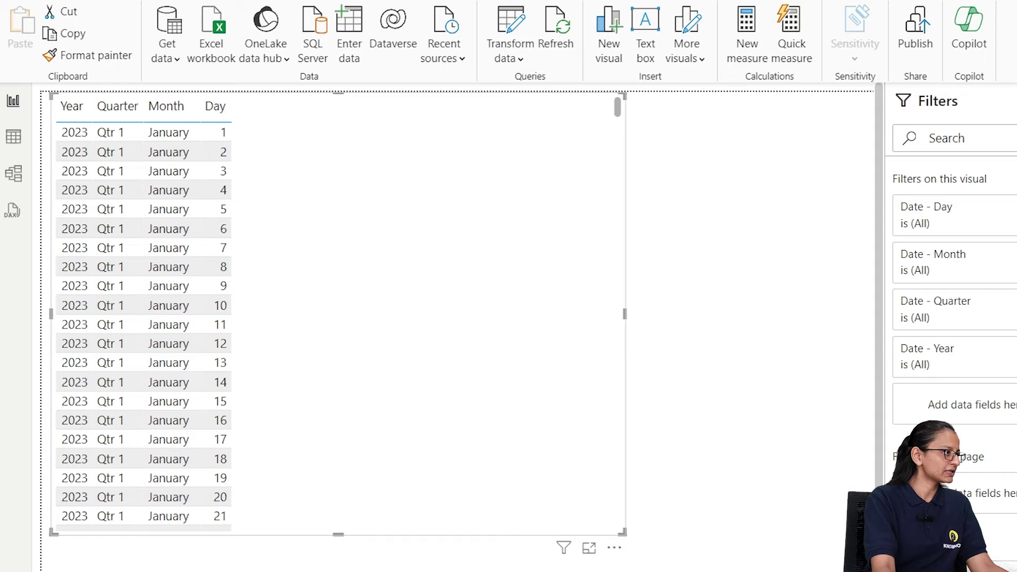
# Add Sum of Revenue to the table and confirm daily values through April 30, 2024 total 24670
pyautogui.moveTo(947, 365); pyautogui.dragTo(771, 522)
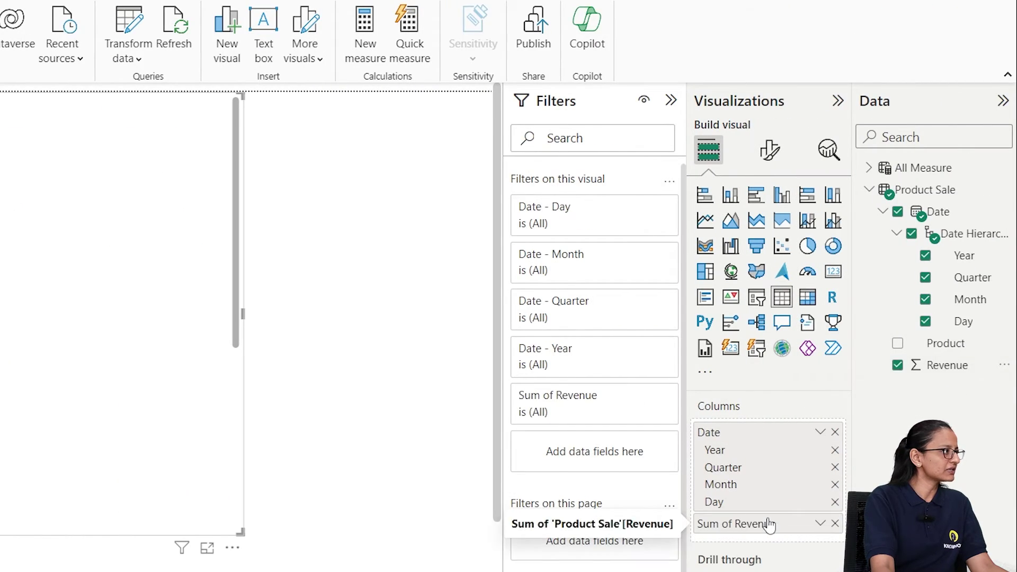
pyautogui.scroll(-5, 256, 290)
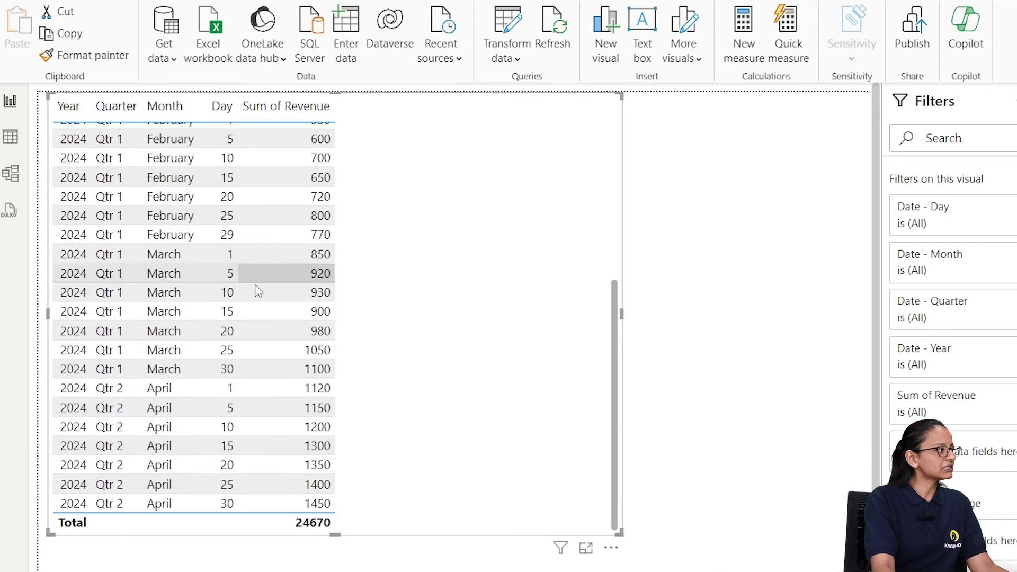
pyautogui.scroll(5, 256, 290)
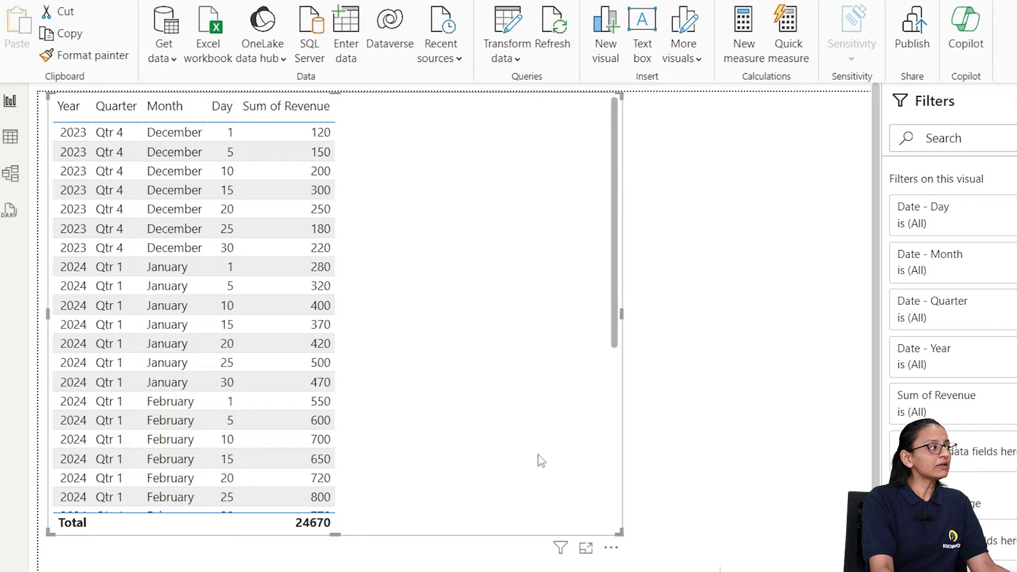
pyautogui.scroll(-5, 537, 461)
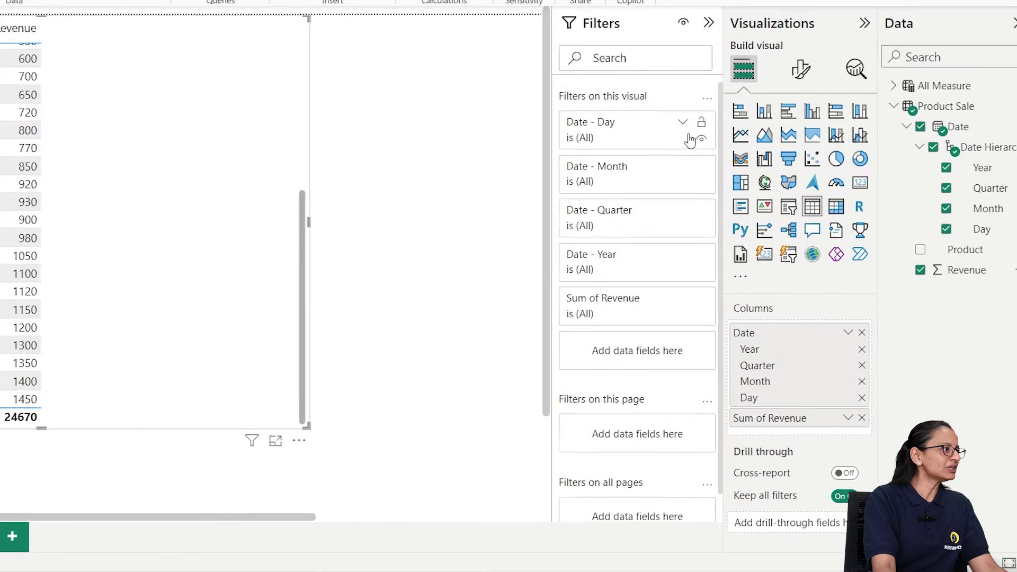
pyautogui.rightClick(1014, 195)
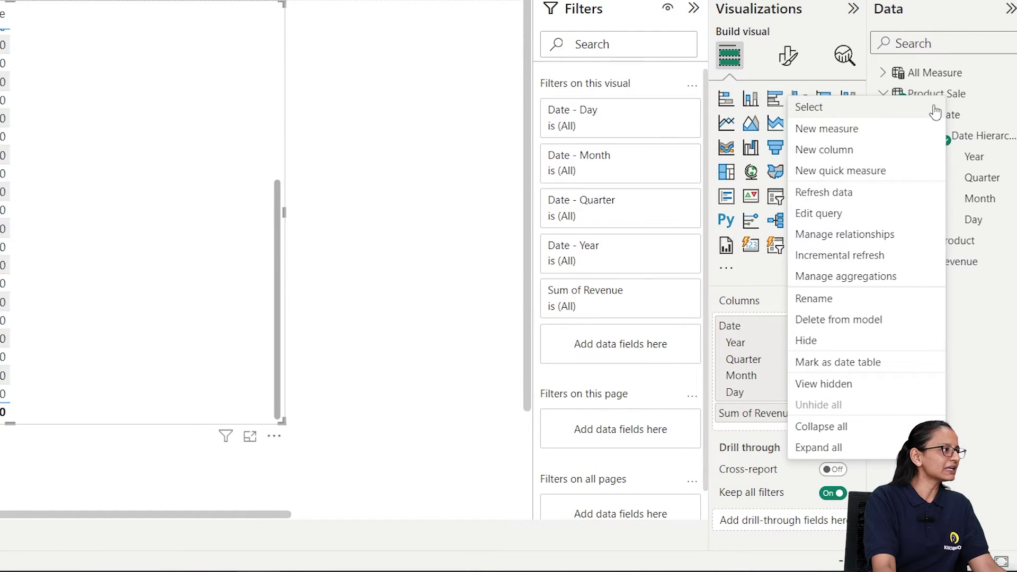
# Create a new measure in Product Sale named Total_MTD
pyautogui.click(883, 131)
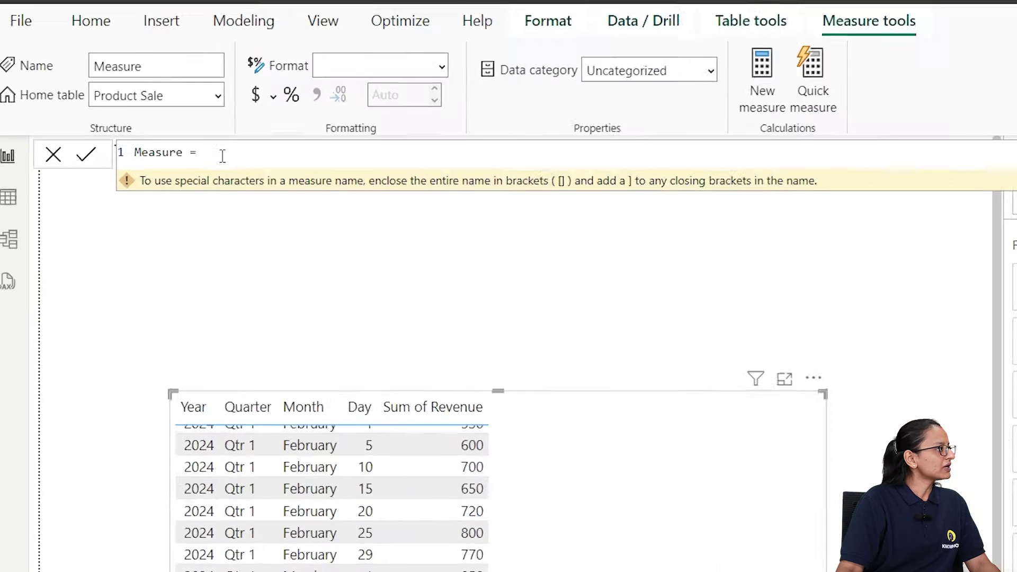
pyautogui.click(151, 125)
pyautogui.hotkey('ctrl', 'a')
pyautogui.press('BackSpace')
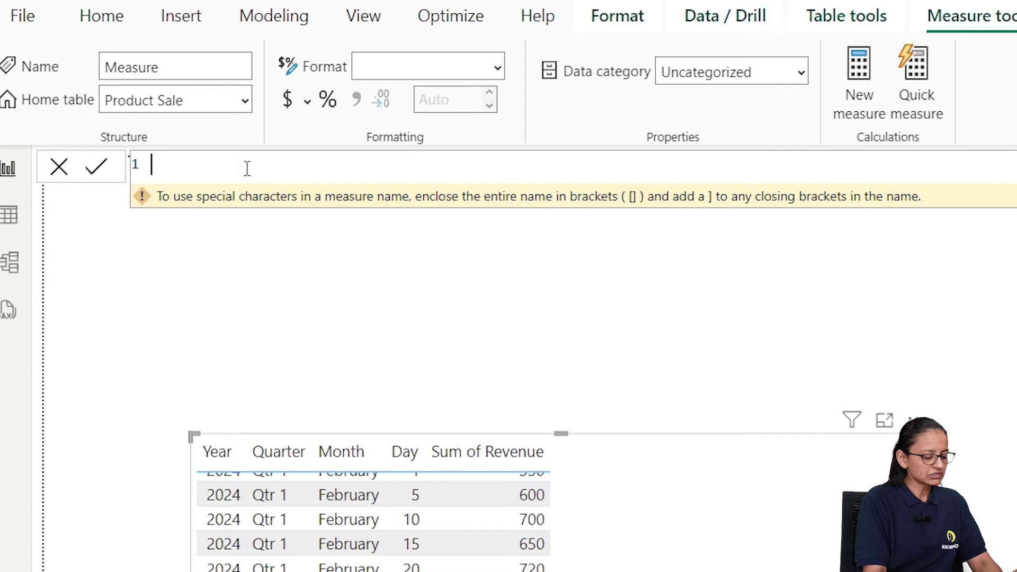
pyautogui.write('MTD')
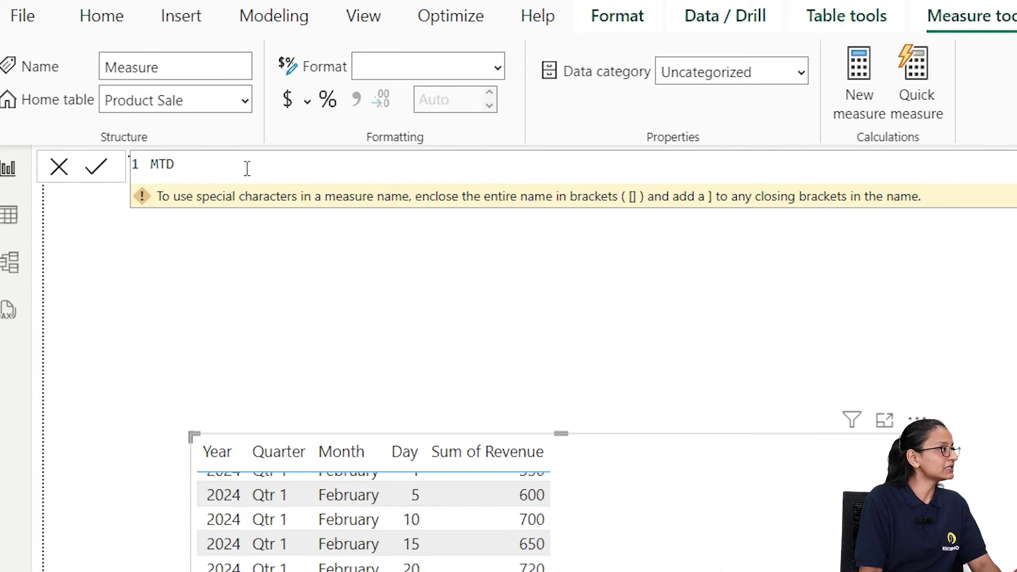
pyautogui.press('Home')
pyautogui.write('Total_')
pyautogui.press('End')
pyautogui.hotkey('ctrl', 'a')
# Define Total_MTD as TOTALMTD(SUM('Product Sale'[Revenue]),'Product Sale'[Date].[Date]) and commit it
pyautogui.write('= ')
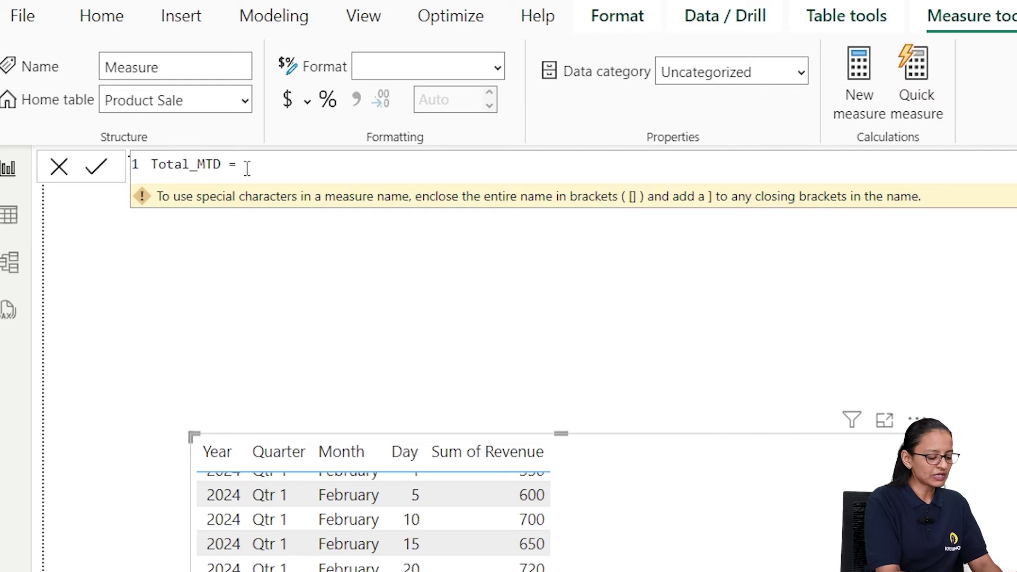
pyautogui.write('Total')
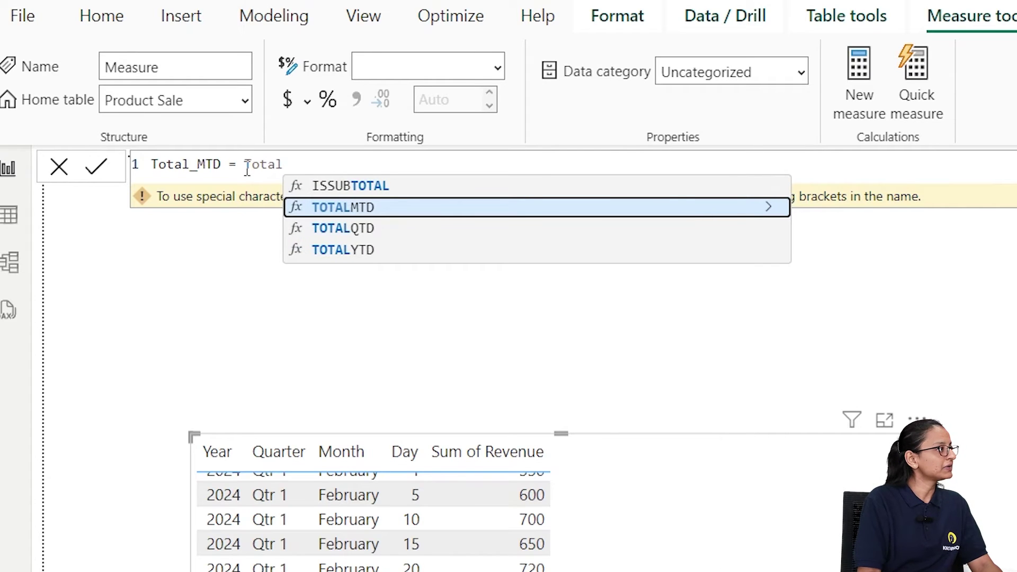
pyautogui.press('Tab')
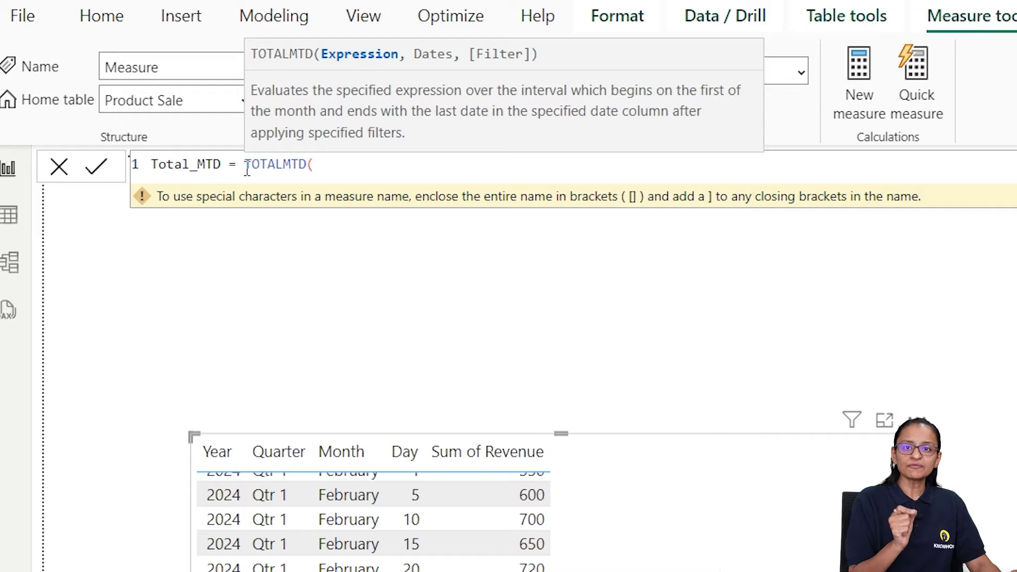
pyautogui.write('sum')
pyautogui.press('Tab')
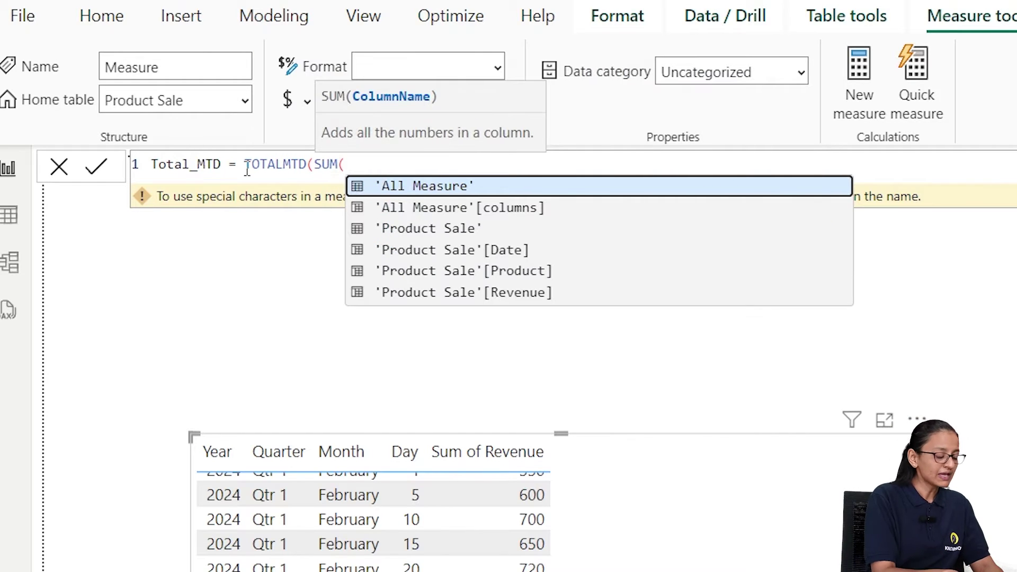
pyautogui.press('Down')
pyautogui.press('Down')
pyautogui.press('Down')
pyautogui.press('Down')
pyautogui.press('Down')
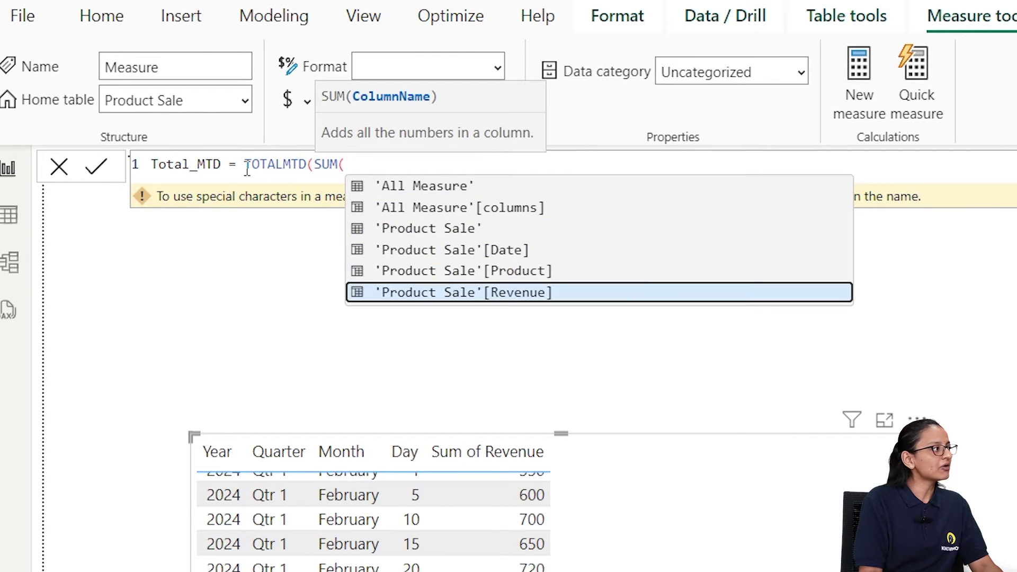
pyautogui.press('Tab')
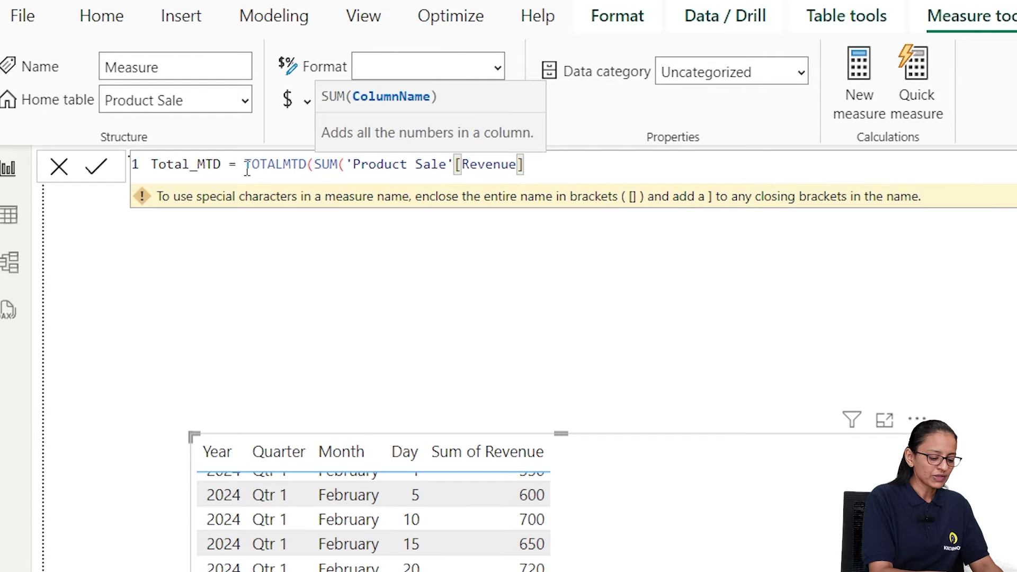
pyautogui.write('),')
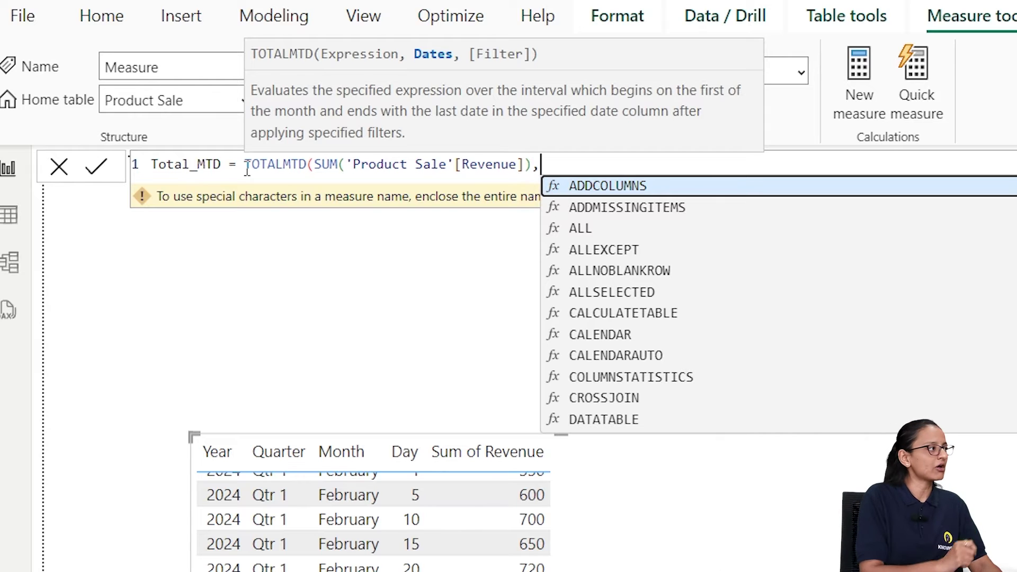
pyautogui.write('pro')
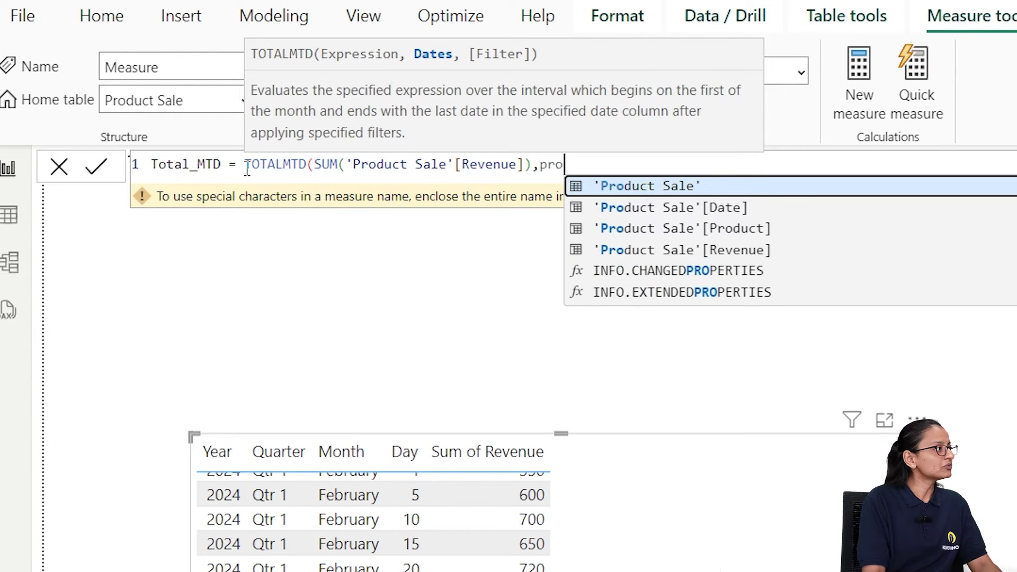
pyautogui.press('Down')
pyautogui.press('Tab')
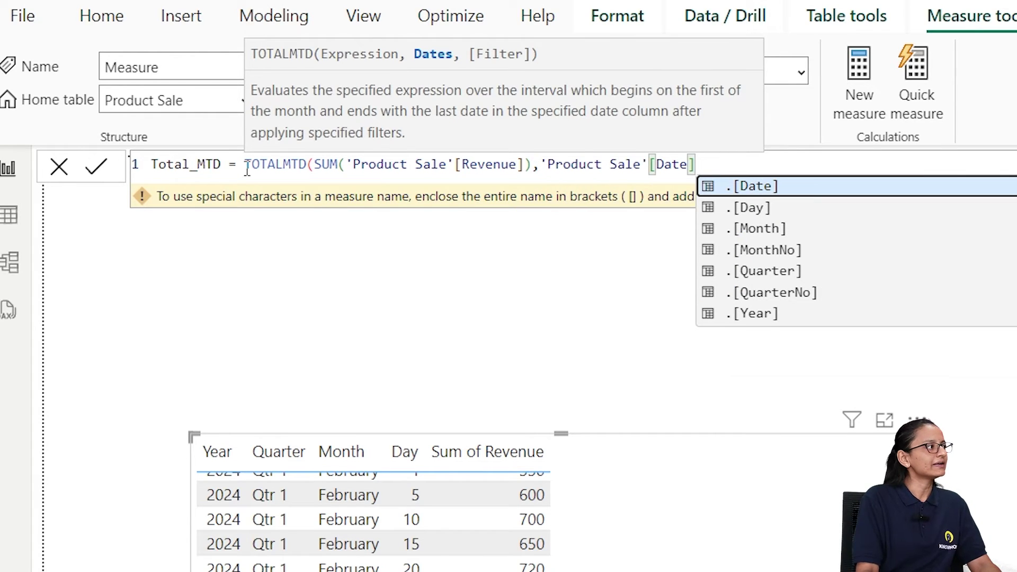
pyautogui.press('Tab')
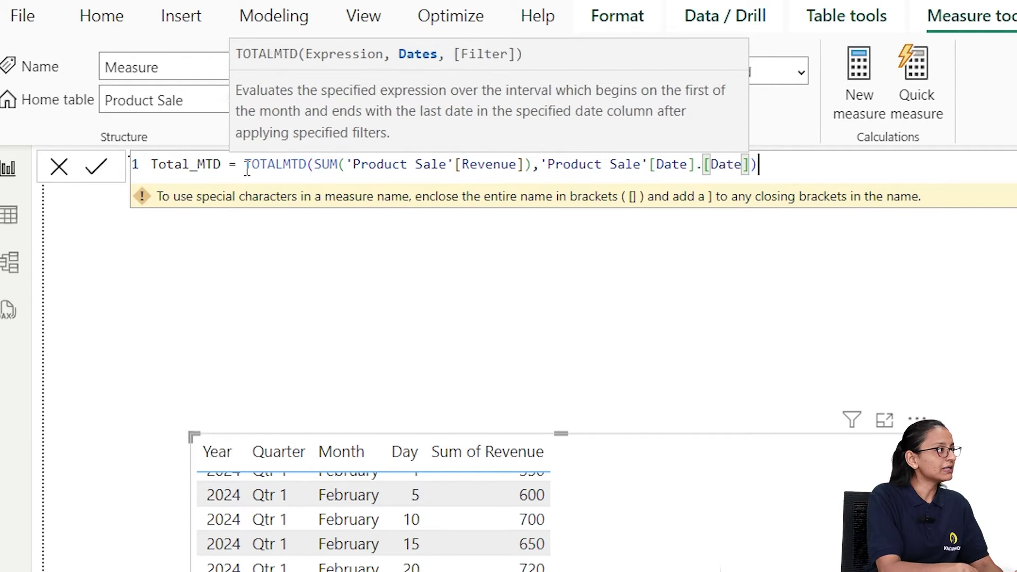
pyautogui.write(')')
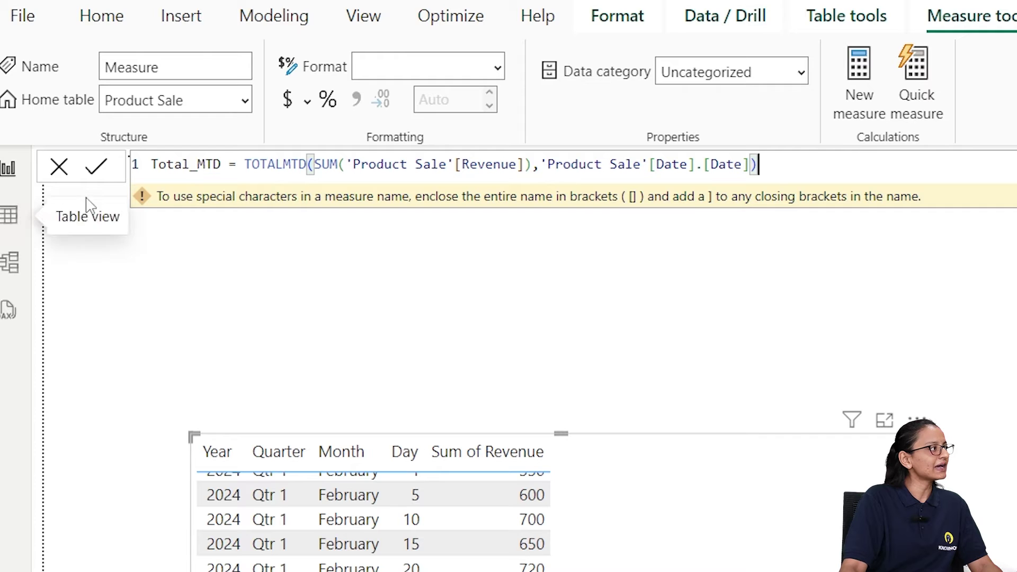
pyautogui.click(99, 173)
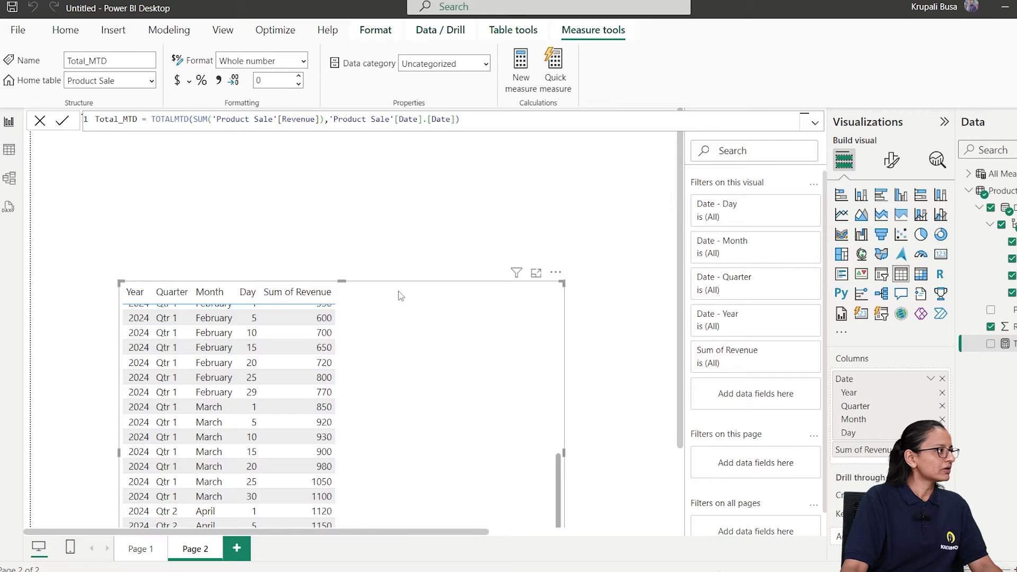
# Move the table to the top of the page and add Total_MTD as a column after Sum of Revenue
pyautogui.moveTo(486, 504); pyautogui.dragTo(400, 338)
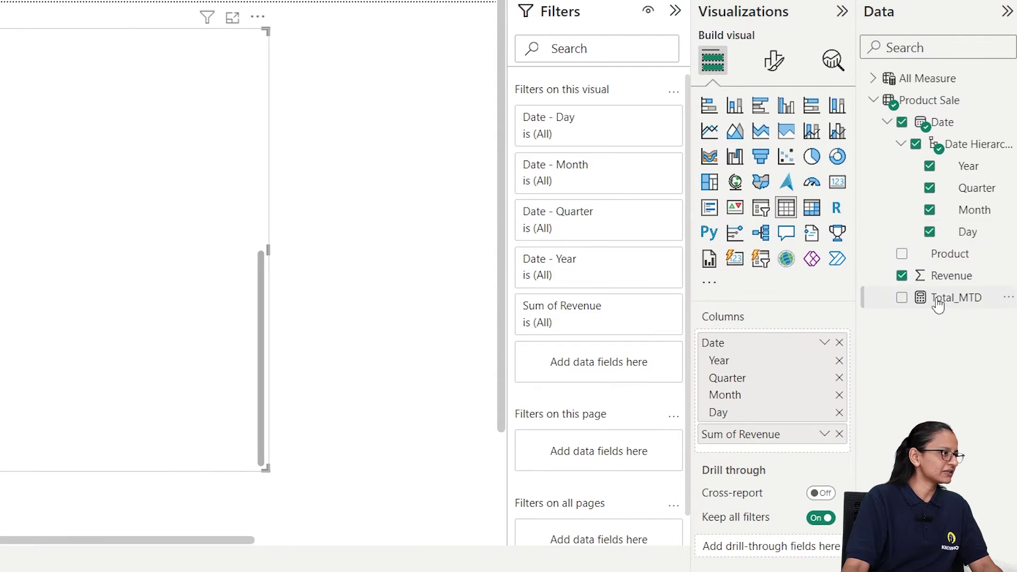
pyautogui.moveTo(938, 305); pyautogui.dragTo(756, 456)
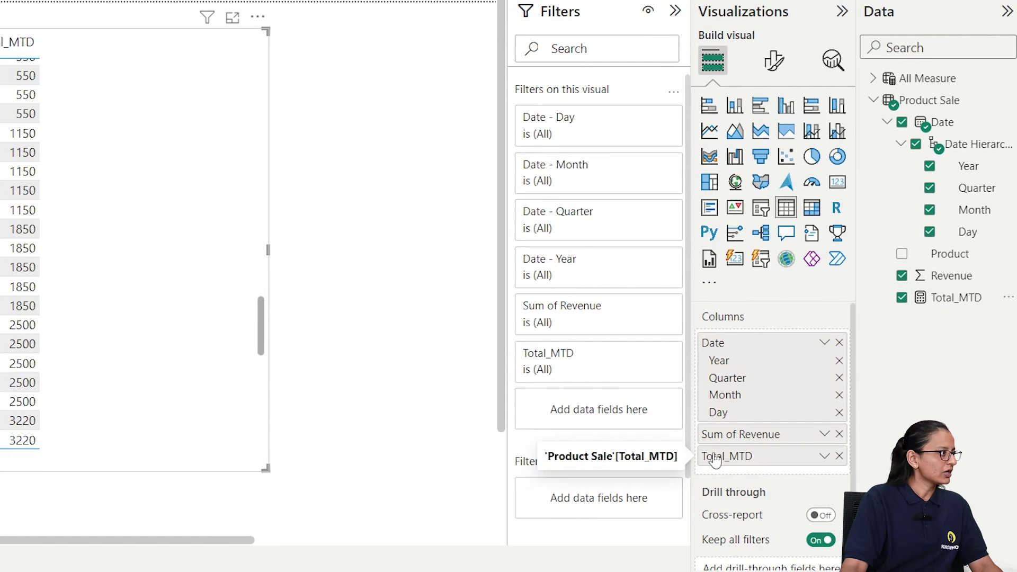
pyautogui.scroll(20, 558, 269)
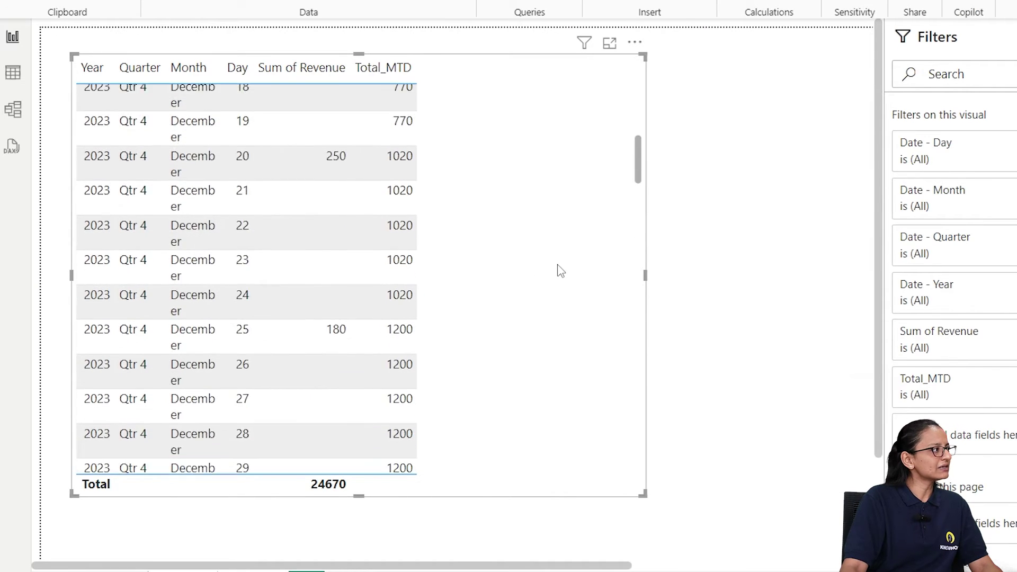
pyautogui.scroll(-3, 561, 271)
pyautogui.scroll(3, 559, 268)
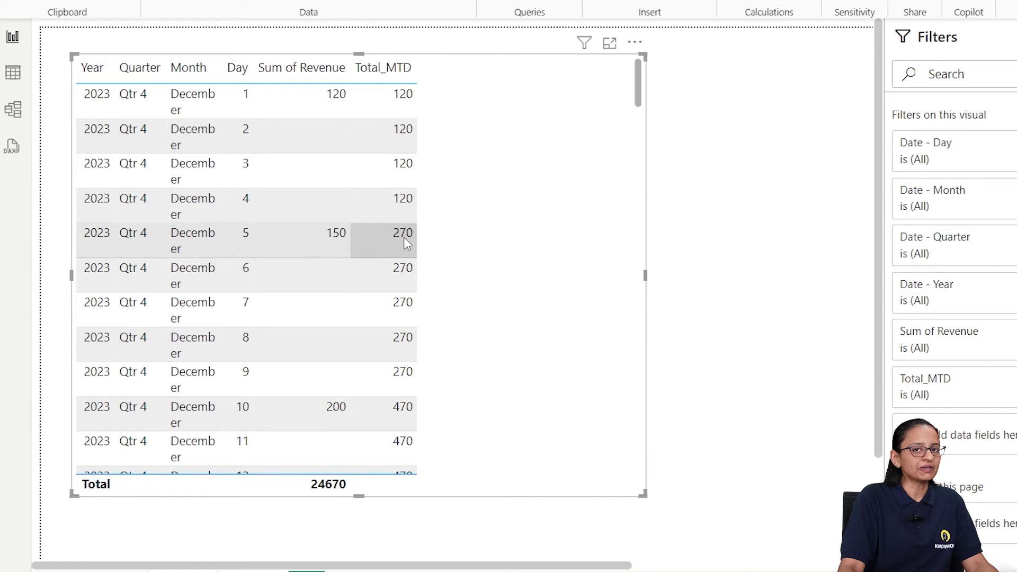
pyautogui.scroll(-3, 466, 257)
pyautogui.scroll(-3, 460, 261)
pyautogui.scroll(-2, 159, 278)
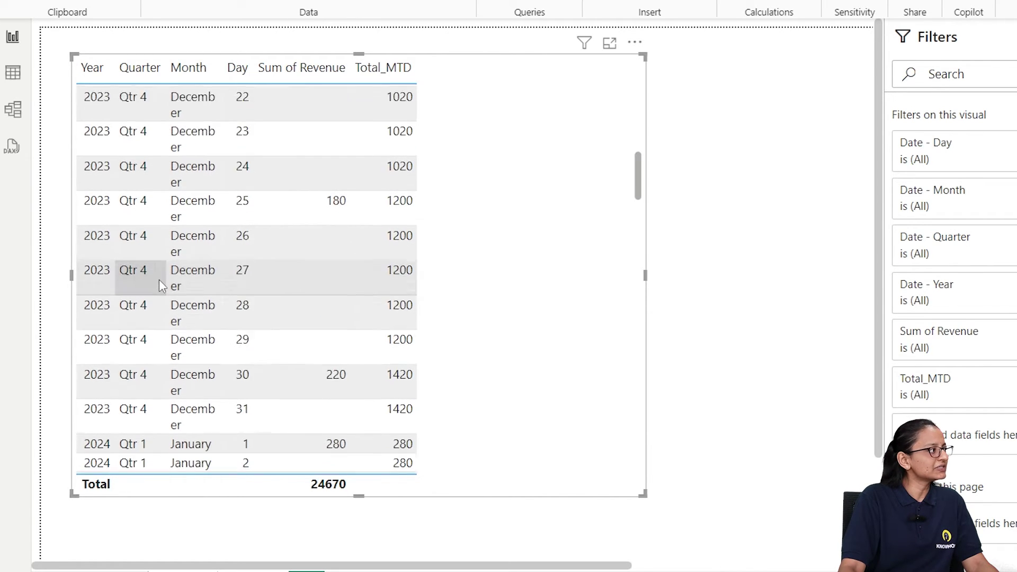
pyautogui.scroll(-3, 159, 279)
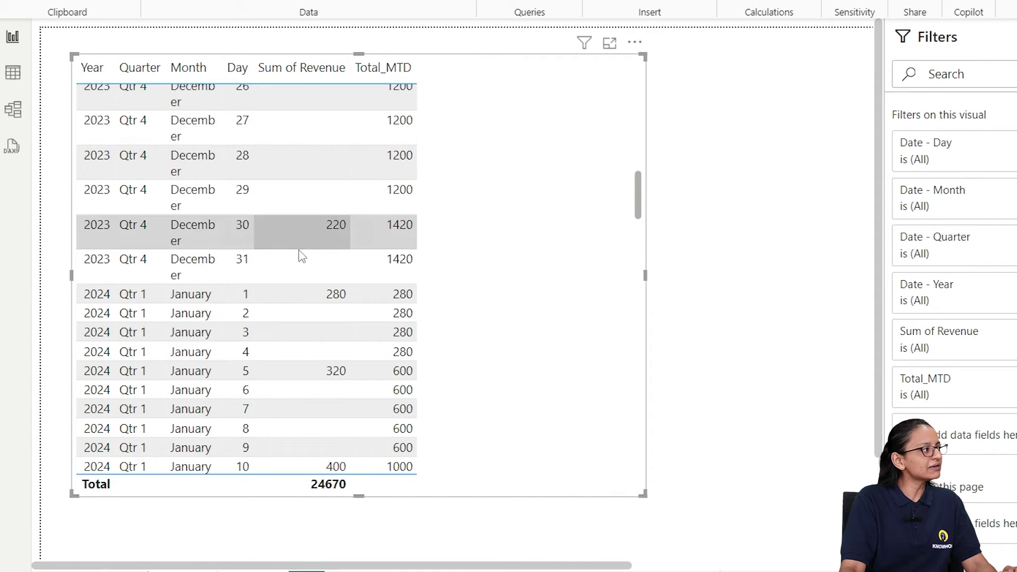
pyautogui.scroll(7, 326, 159)
pyautogui.scroll(-3, 325, 180)
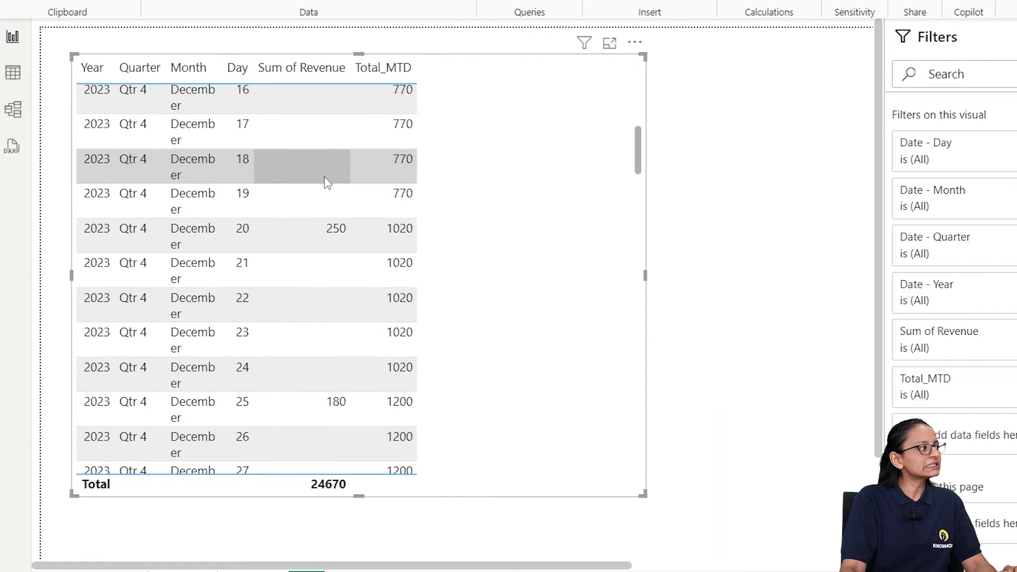
pyautogui.scroll(-3, 324, 176)
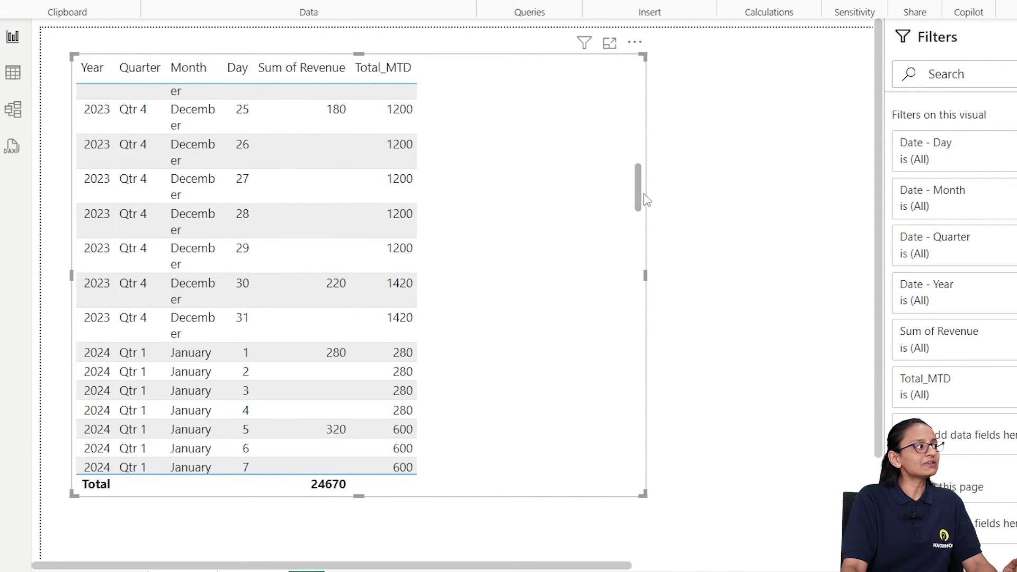
pyautogui.moveTo(636, 197); pyautogui.dragTo(504, 138)
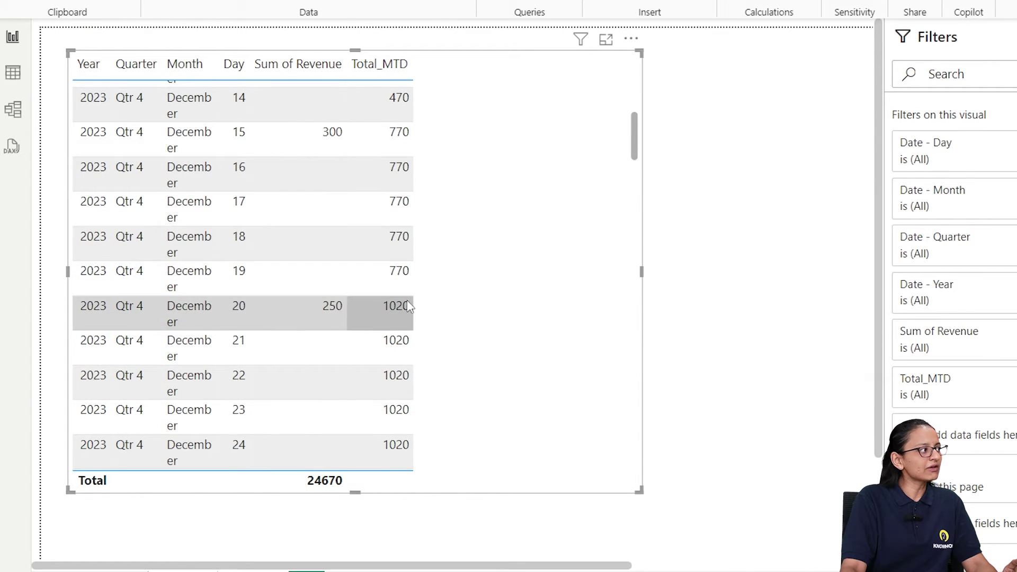
pyautogui.scroll(-3, 249, 385)
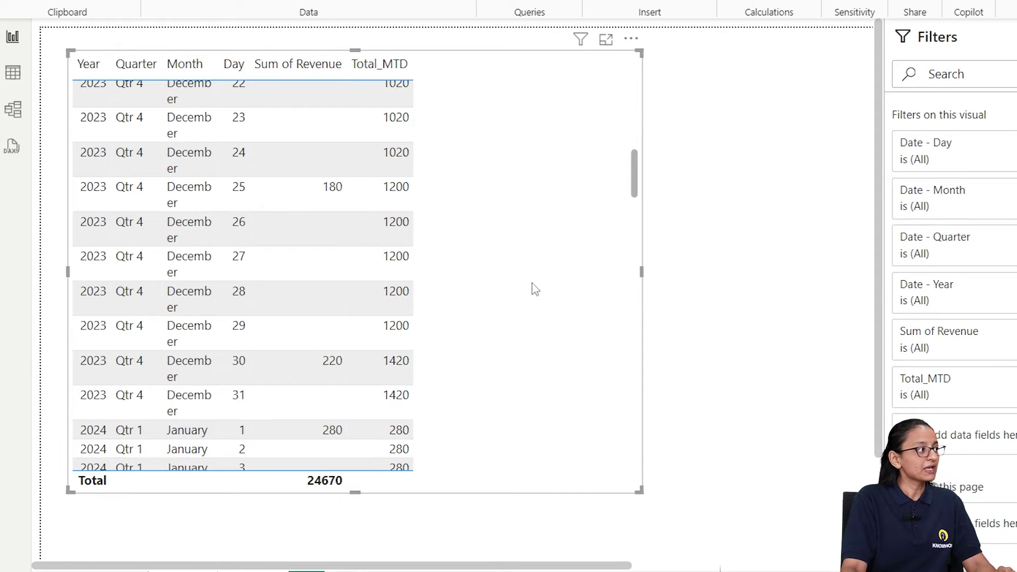
pyautogui.moveTo(635, 174); pyautogui.dragTo(629, 495)
pyautogui.scroll(7, 127, 304)
pyautogui.scroll(-3, 128, 304)
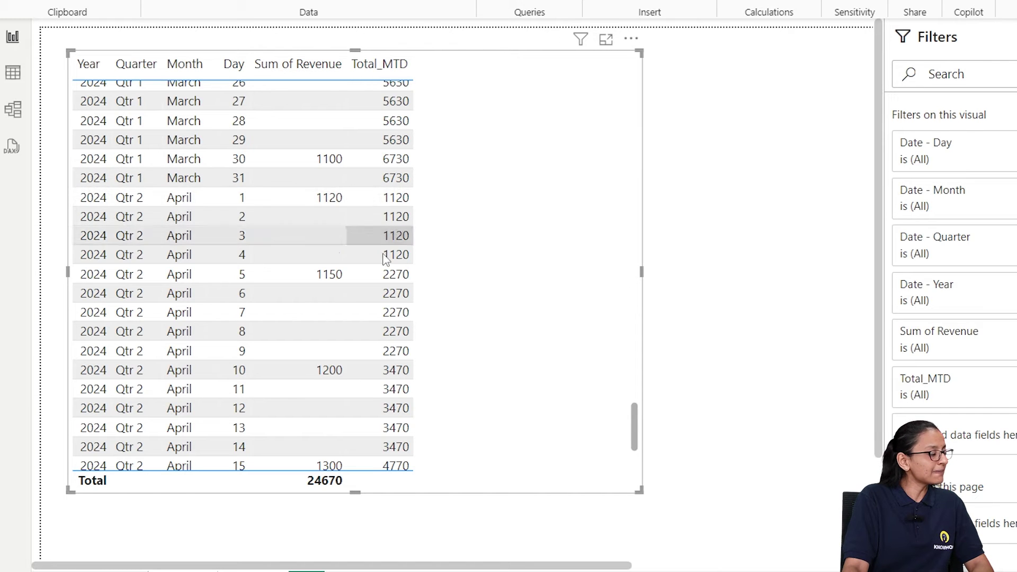
pyautogui.scroll(7, 358, 332)
pyautogui.scroll(7, 357, 332)
pyautogui.scroll(-19, 356, 332)
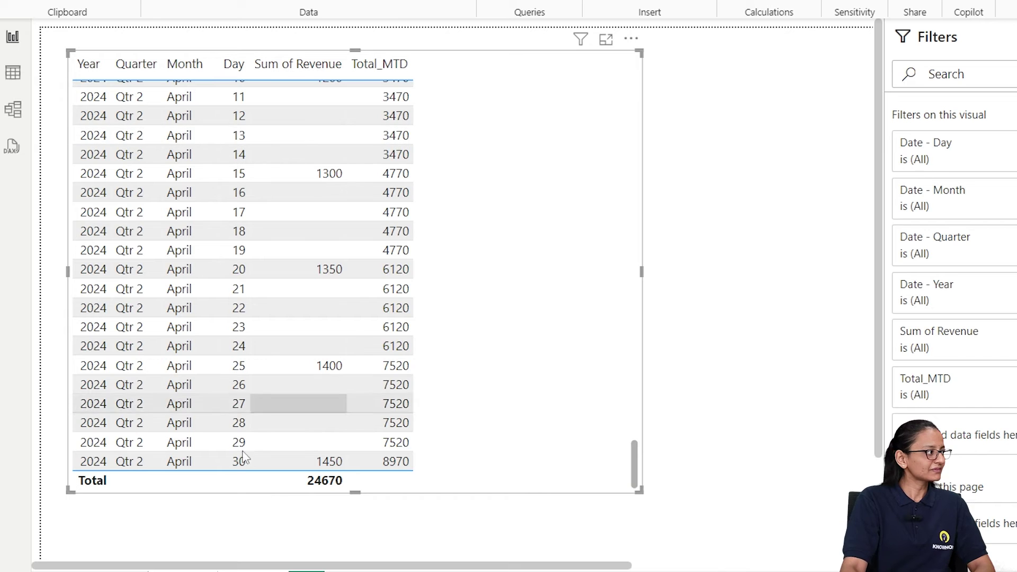
pyautogui.scroll(5, 169, 388)
pyautogui.scroll(20, 168, 390)
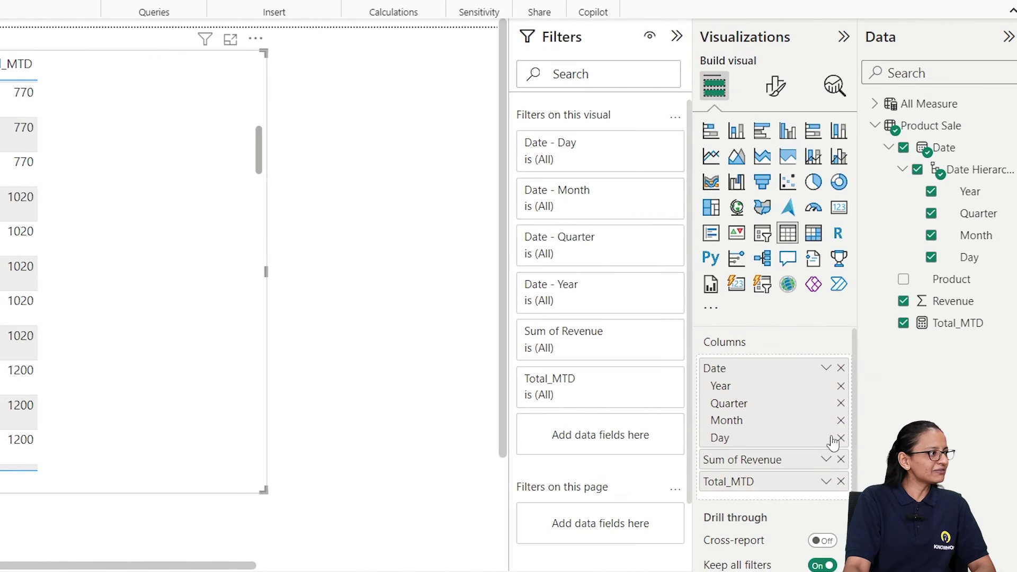
# Remove Day from the Columns well, leaving monthly rows from December's 1420 to April's 8970
pyautogui.click(841, 439)
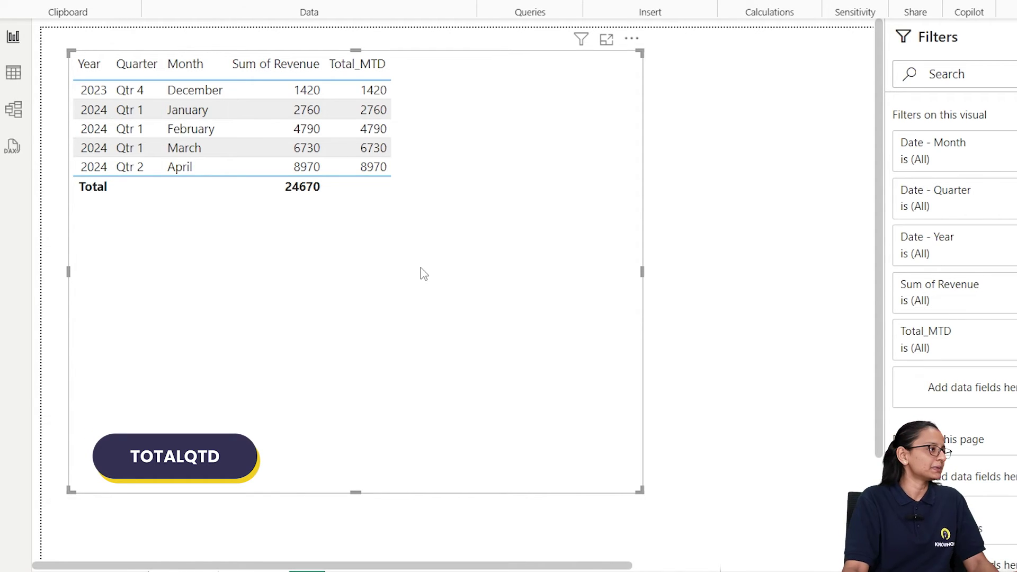
# Create a new Product Sale measure named Total QTD
pyautogui.rightClick(996, 193)
pyautogui.click(943, 222)
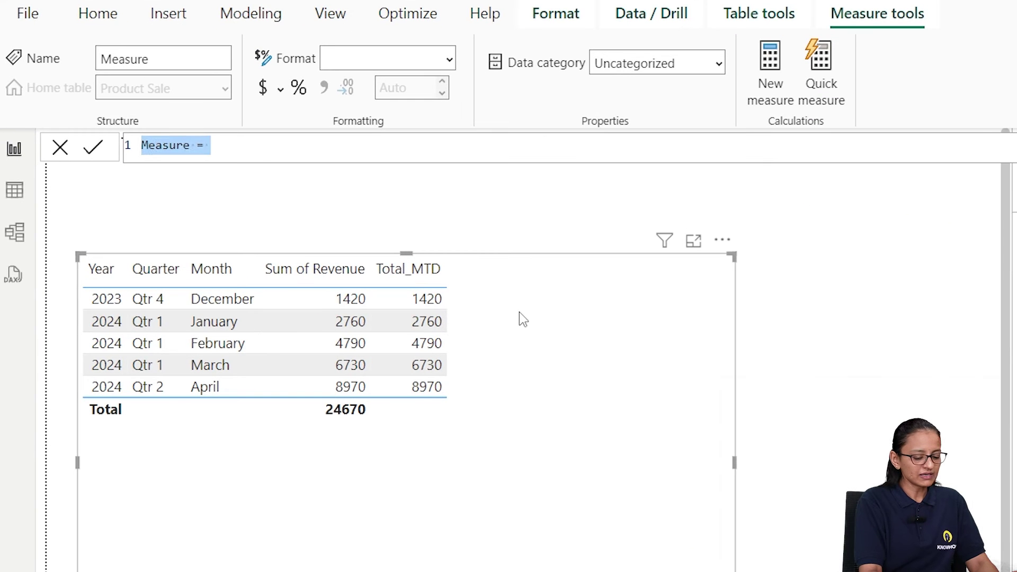
pyautogui.press('BackSpace')
pyautogui.write('Total Q')
pyautogui.write('T')
pyautogui.press('BackSpace')
pyautogui.write('TD')
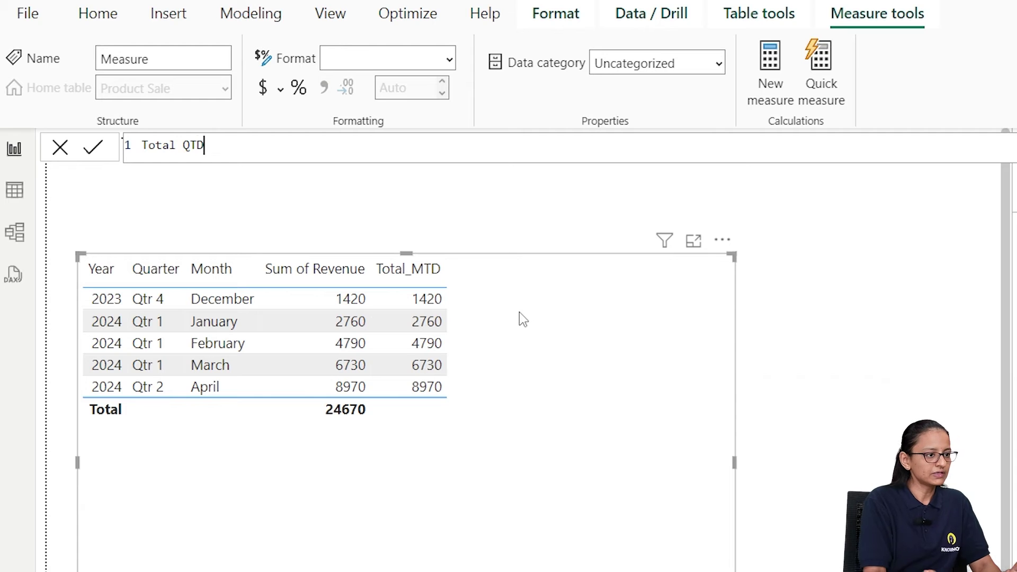
pyautogui.write(' = to')
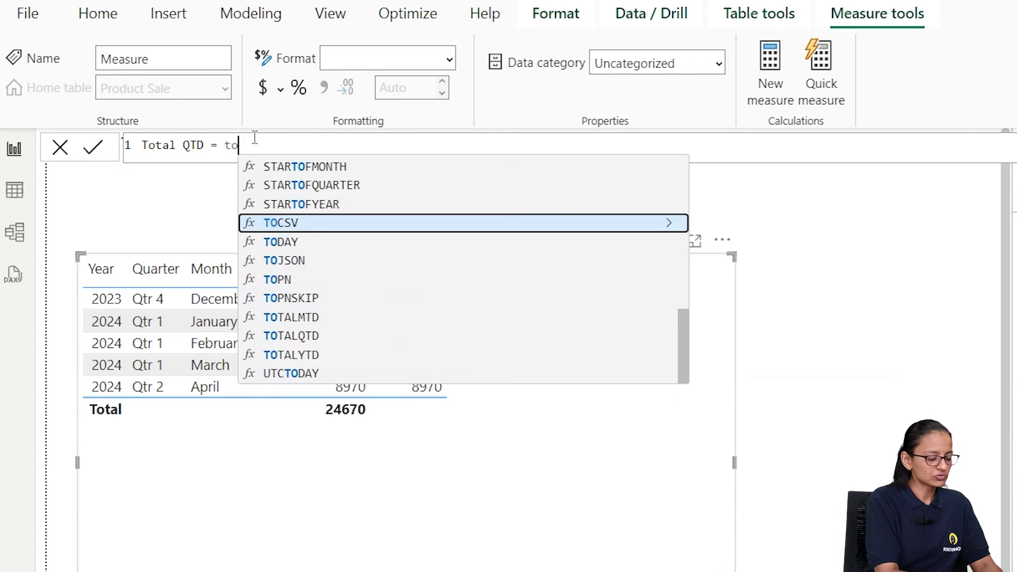
pyautogui.write('tal')
# Define Total QTD as TOTALQTD(SUM('Product Sale'[Revenue]),'Product Sale'[Date].[Date]) and commit it
pyautogui.press('Down')
pyautogui.press('Tab')
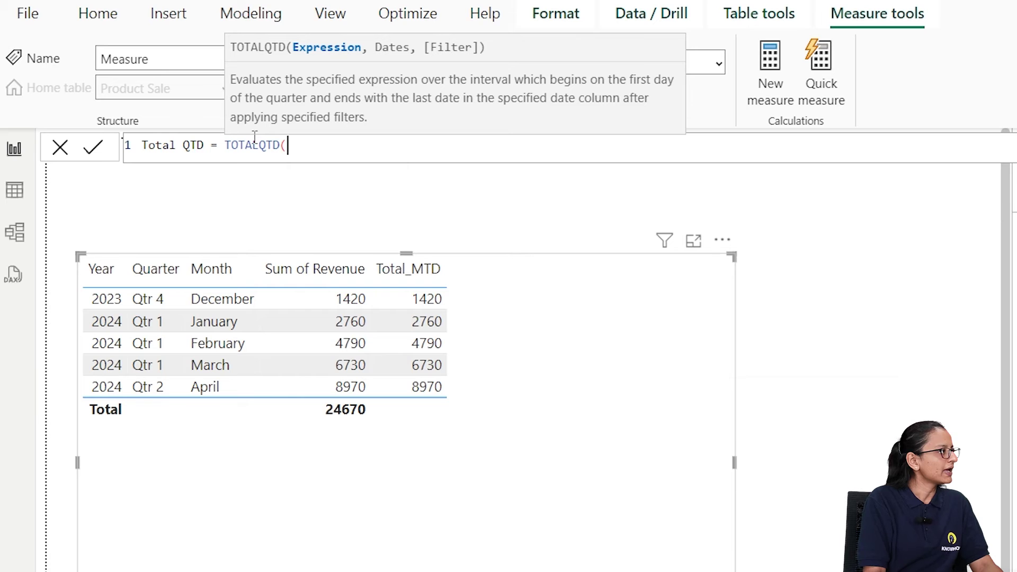
pyautogui.write('sum')
pyautogui.press('Tab')
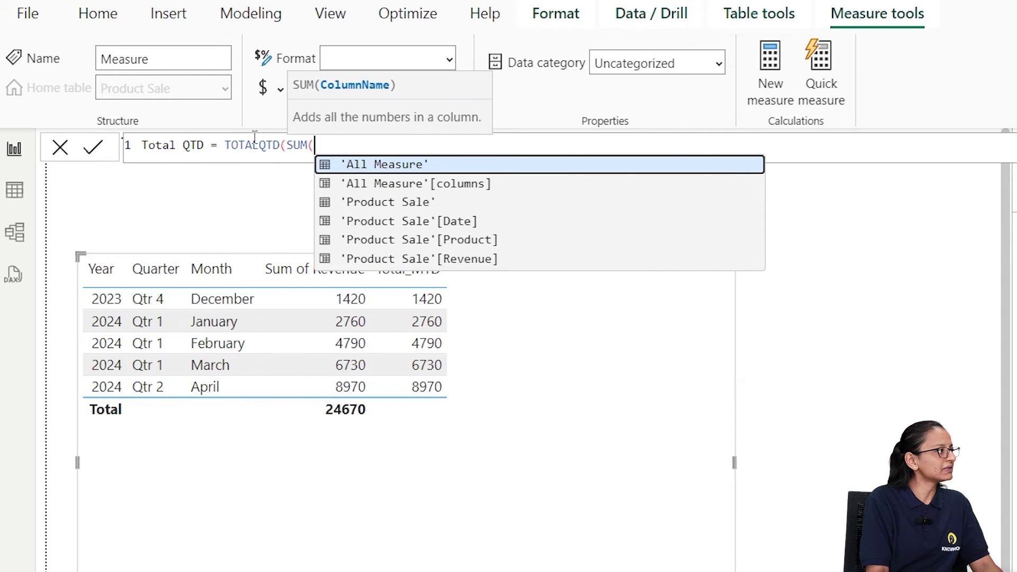
pyautogui.press('Down')
pyautogui.press('Down')
pyautogui.press('Down')
pyautogui.press('Down')
pyautogui.press('Down')
pyautogui.press('Tab')
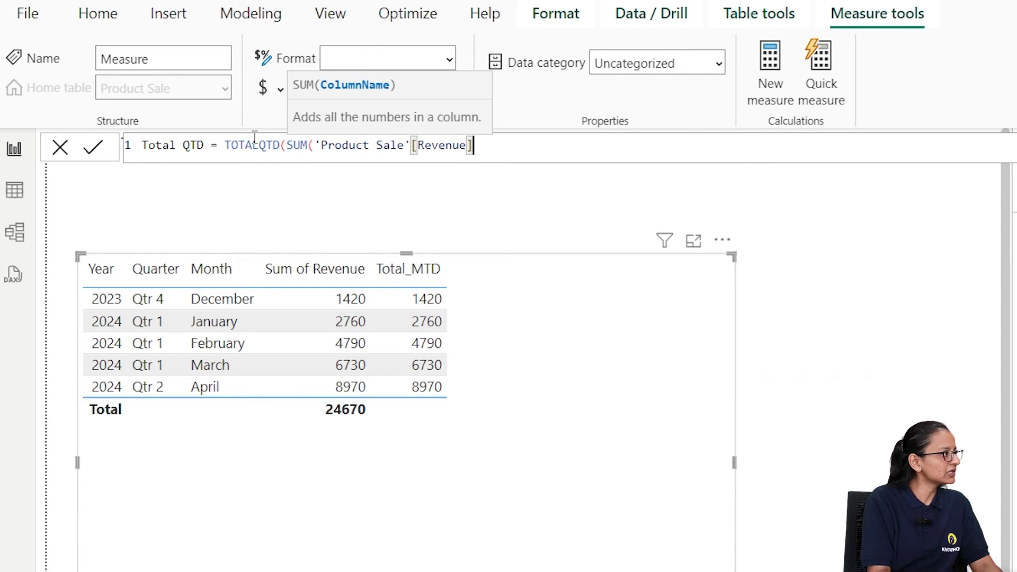
pyautogui.write('),')
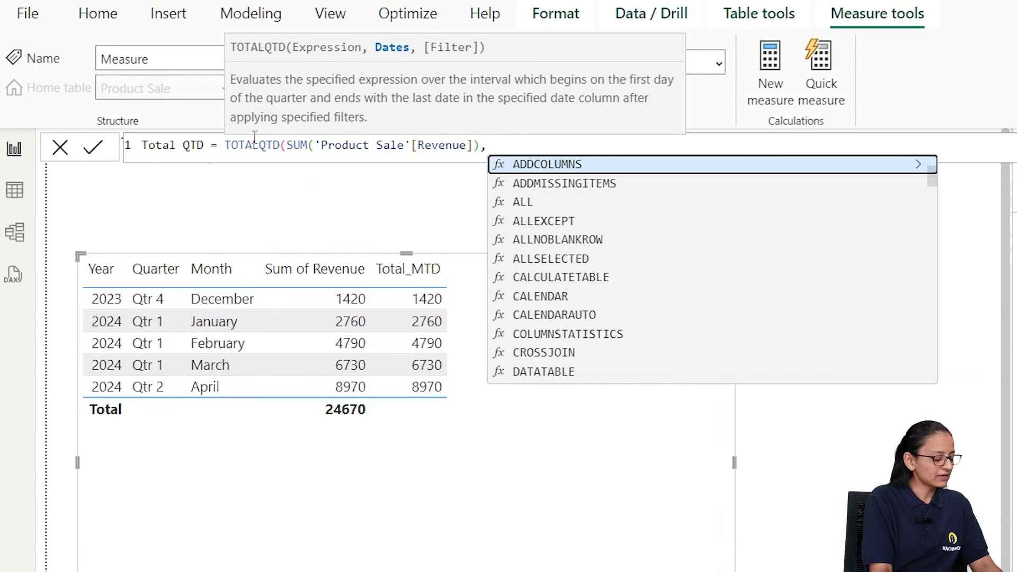
pyautogui.write('pro')
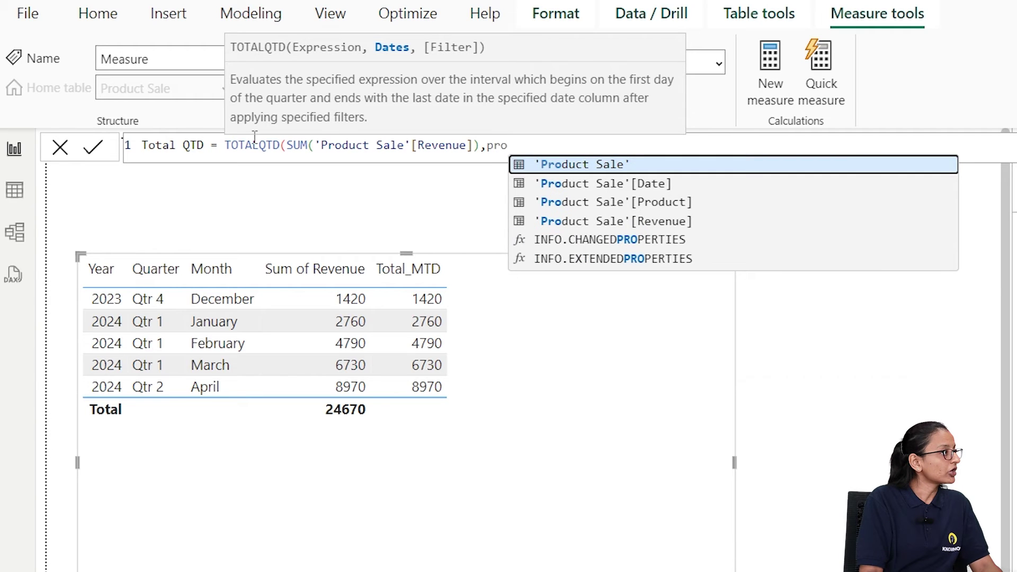
pyautogui.press('Down')
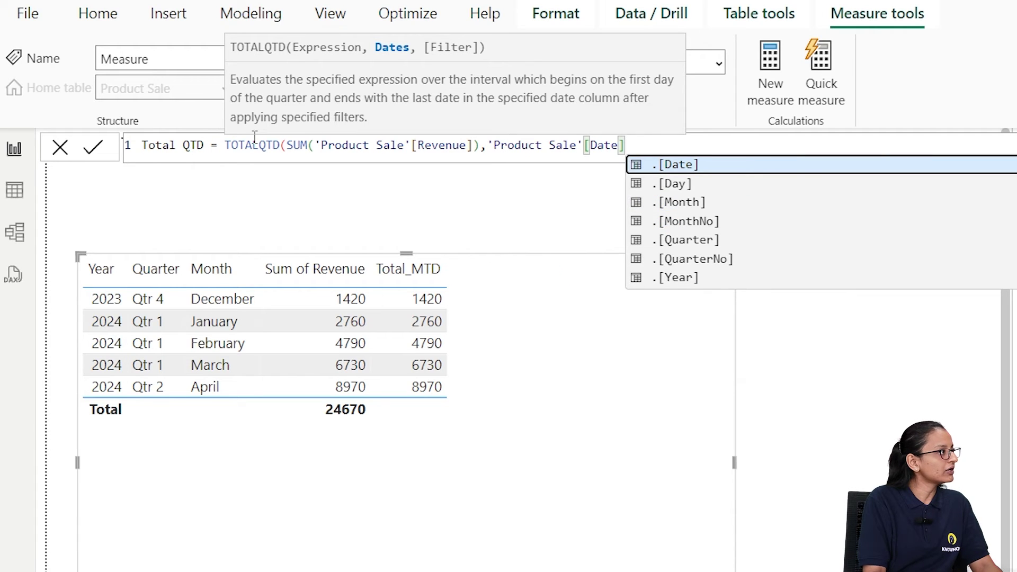
pyautogui.press('Tab')
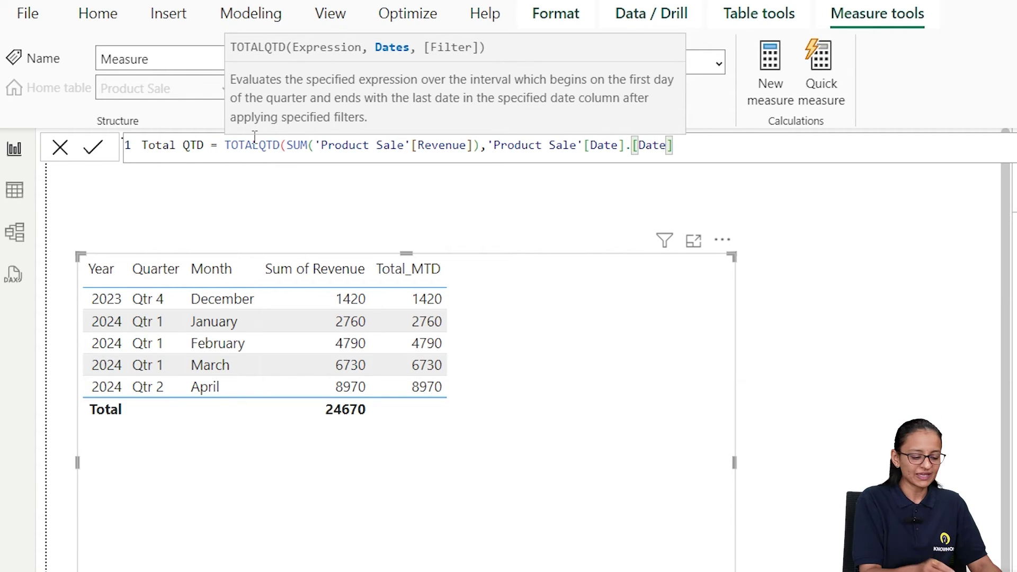
pyautogui.write(')')
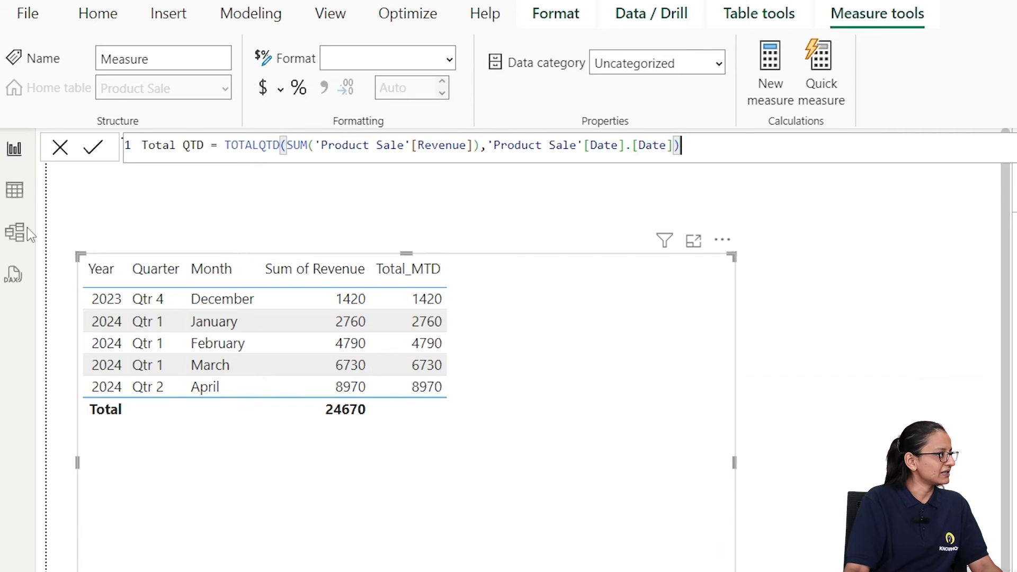
pyautogui.click(98, 154)
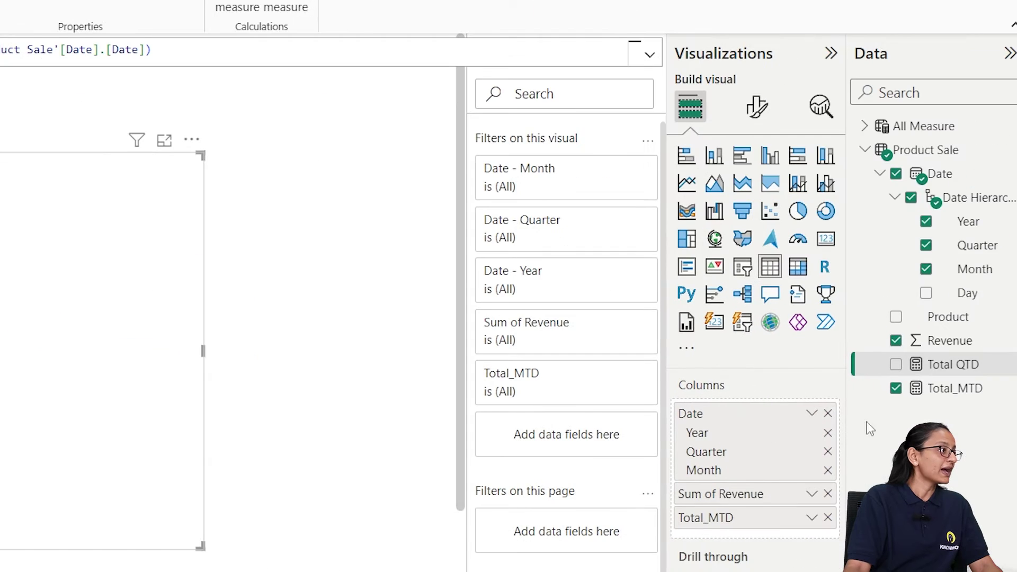
# Add Total QTD to the table's columns, accumulating to 14280 by March
pyautogui.moveTo(941, 378); pyautogui.dragTo(749, 540)
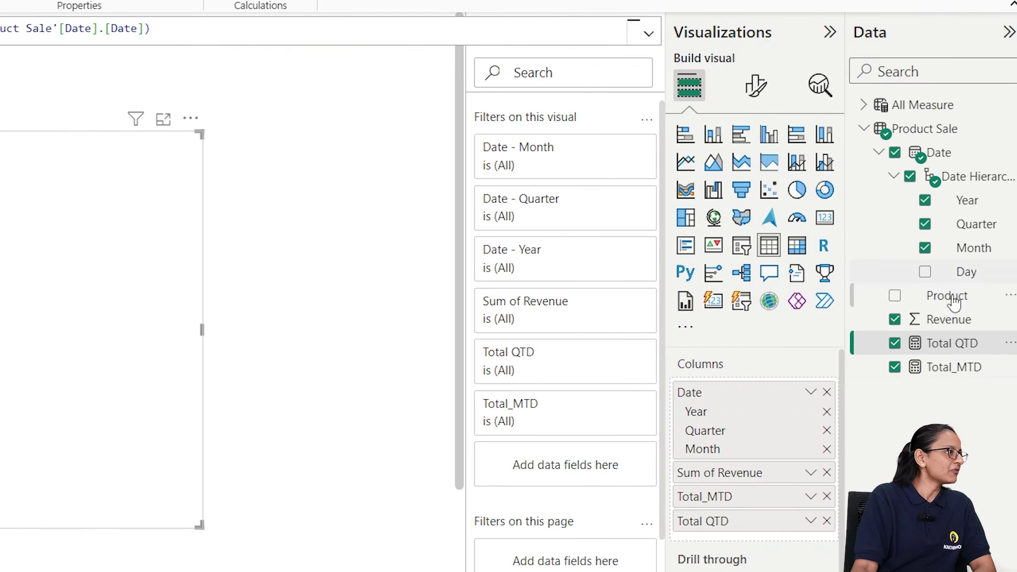
# Add Day back into the table's Date hierarchy and scroll the daily running totals
pyautogui.moveTo(962, 274); pyautogui.dragTo(778, 433)
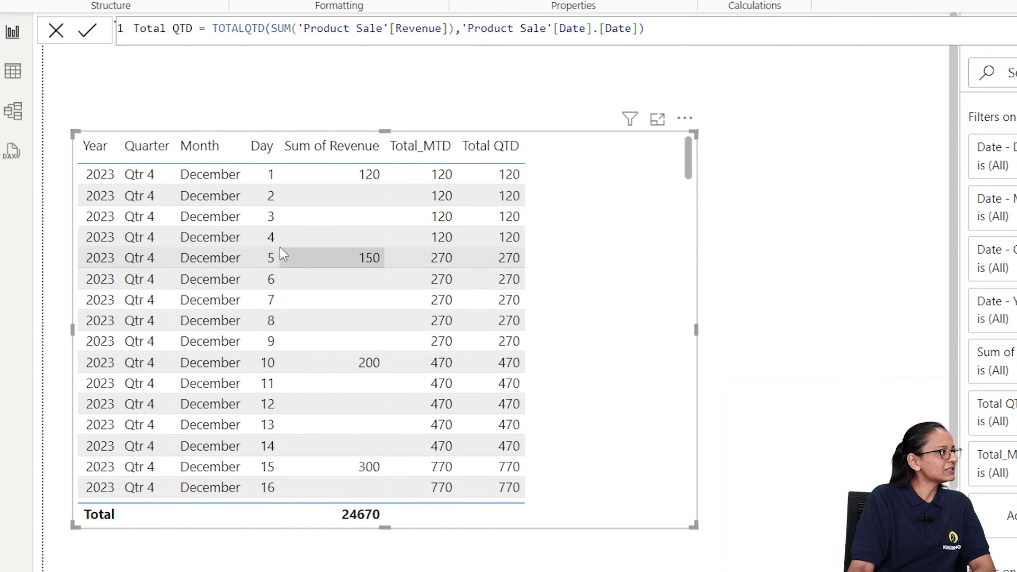
pyautogui.scroll(-8, 313, 202)
pyautogui.scroll(5, 312, 206)
pyautogui.scroll(3, 310, 211)
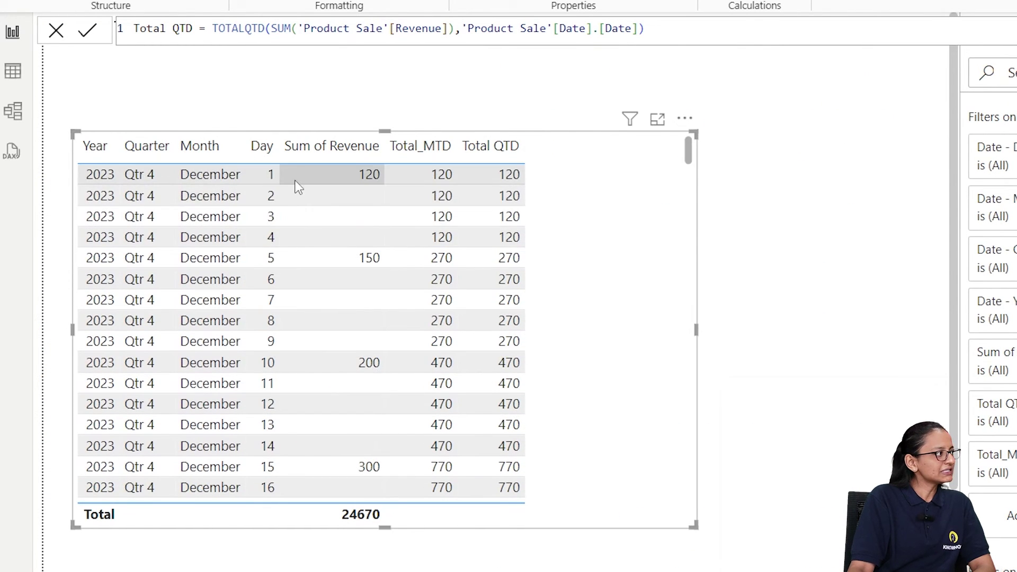
pyautogui.scroll(-3, 294, 223)
pyautogui.scroll(-6, 288, 257)
pyautogui.scroll(2, 287, 257)
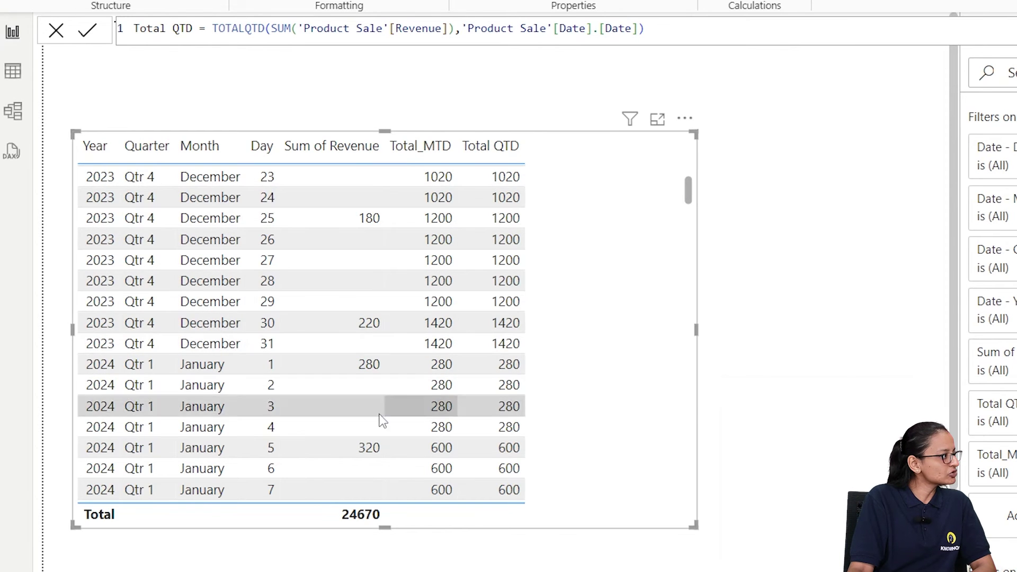
pyautogui.scroll(3, 204, 365)
pyautogui.scroll(-5, 201, 363)
# Select the 2024 January 2 row and scroll to Total QTD restarting at 1120 on April 1
pyautogui.click(212, 342)
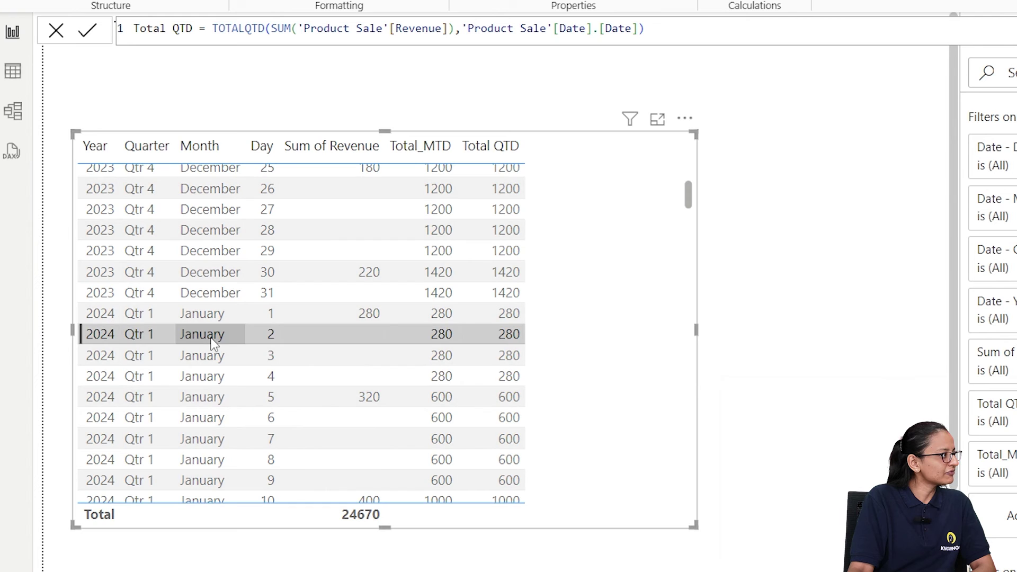
pyautogui.moveTo(688, 195); pyautogui.dragTo(629, 297)
pyautogui.scroll(3, 618, 294)
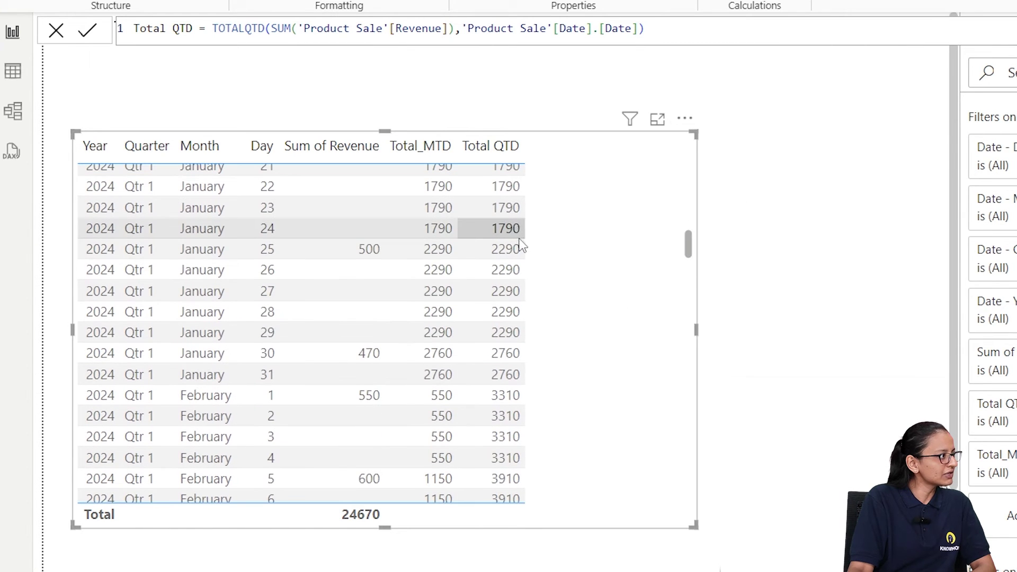
pyautogui.moveTo(688, 249); pyautogui.dragTo(695, 372)
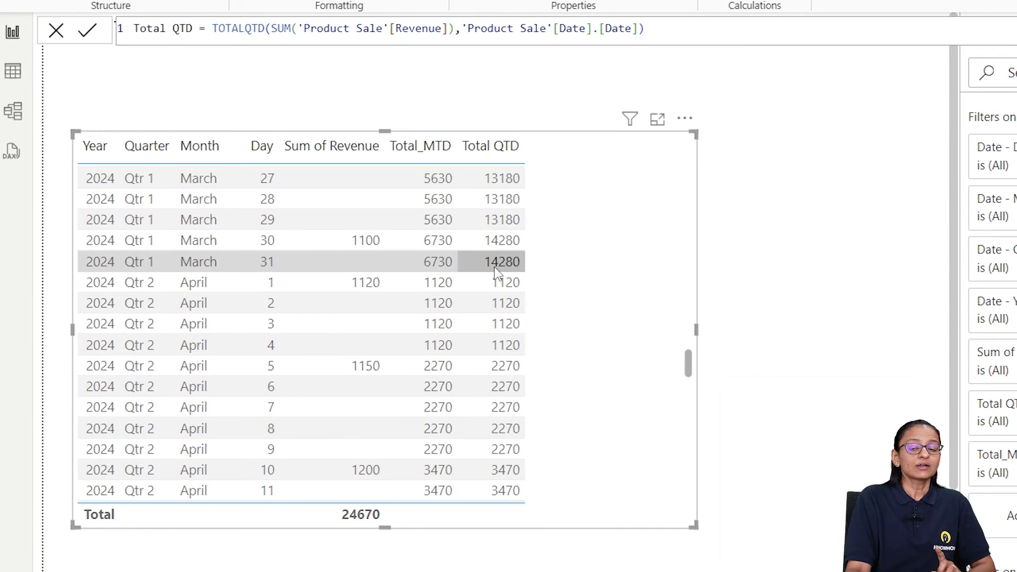